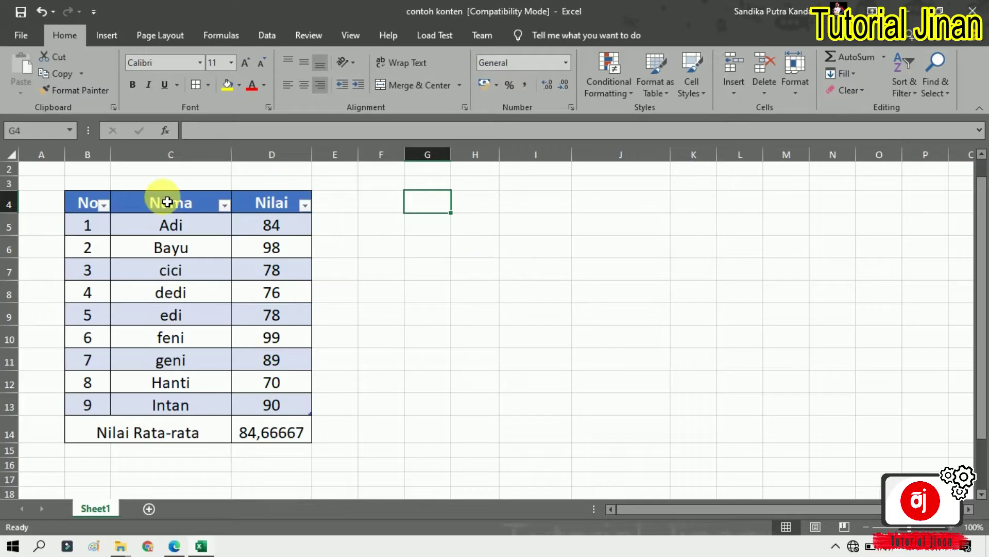
Step: Type the headers No, Nama and Nilai across G4:I4
{"action": "left_click", "coordinate": [81, 204]}
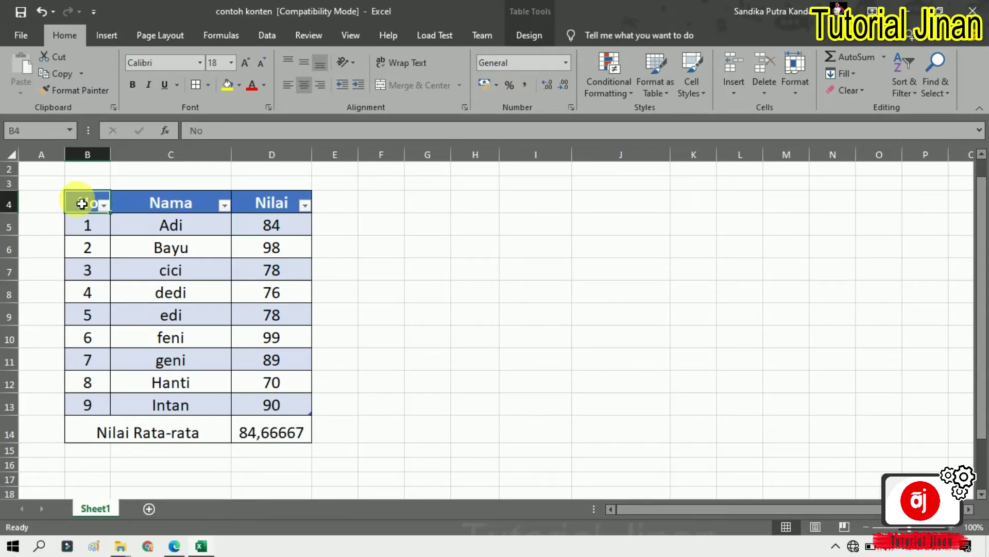
{"action": "mouse_move", "coordinate": [81, 204]}
{"action": "left_mouse_down"}
{"action": "mouse_move", "coordinate": [293, 398]}
{"action": "mouse_move", "coordinate": [292, 431]}
{"action": "left_mouse_up"}
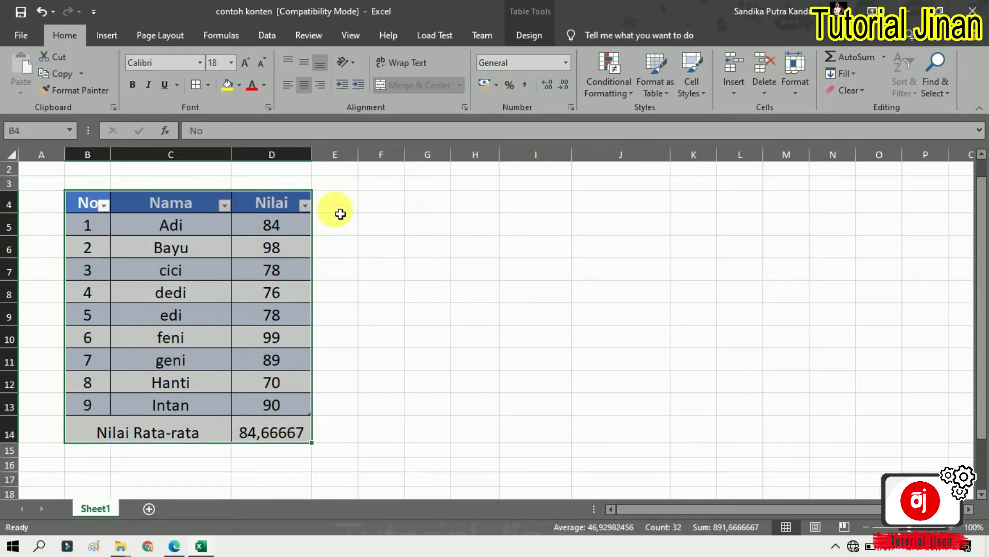
{"action": "left_click", "coordinate": [417, 214]}
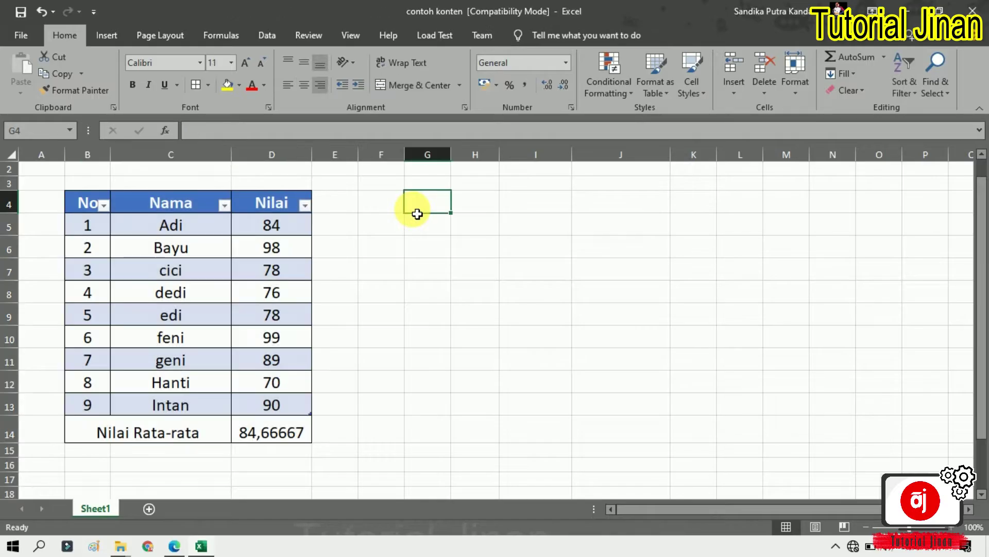
{"action": "type", "text": "No"}
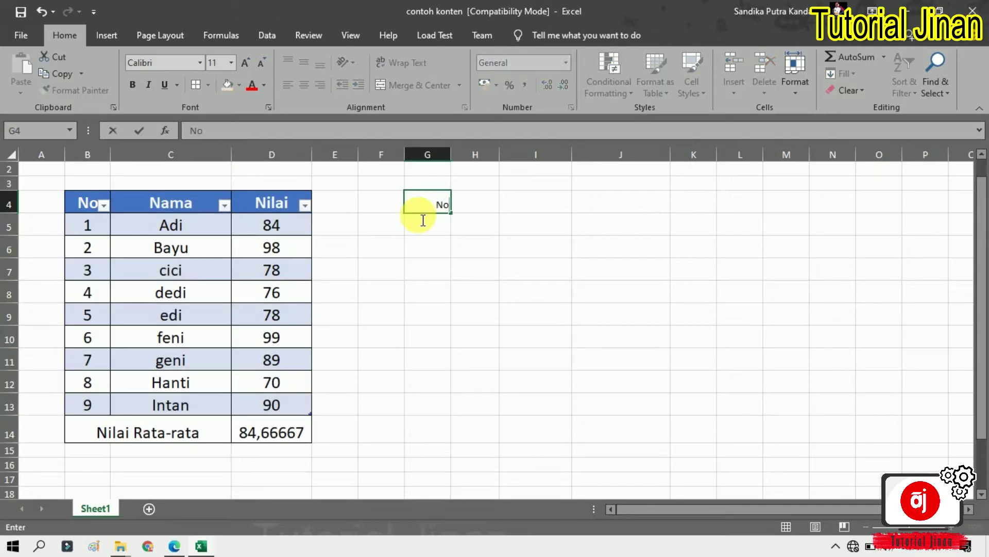
{"action": "key", "text": "Tab"}
{"action": "type", "text": "Nam"}
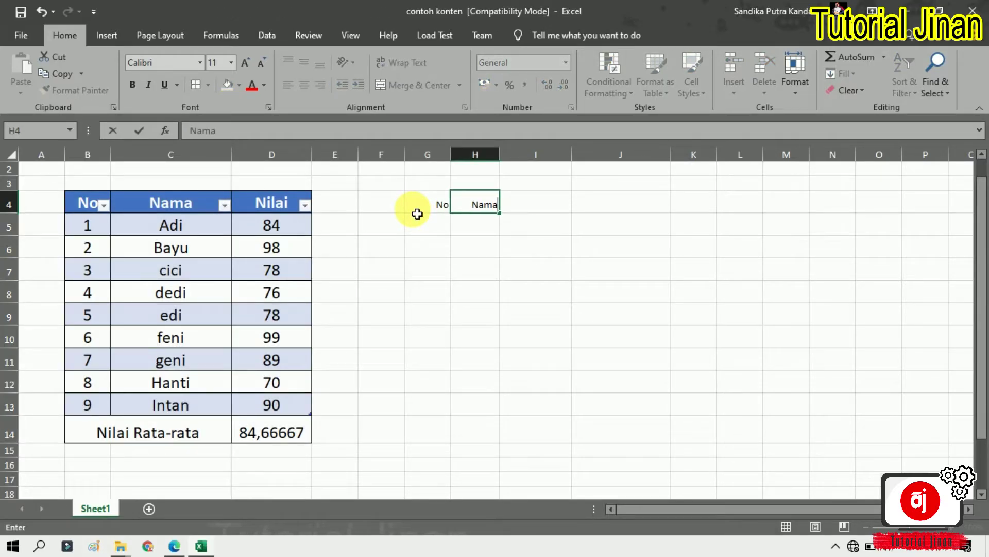
{"action": "key", "text": "Tab"}
{"action": "type", "text": "N"}
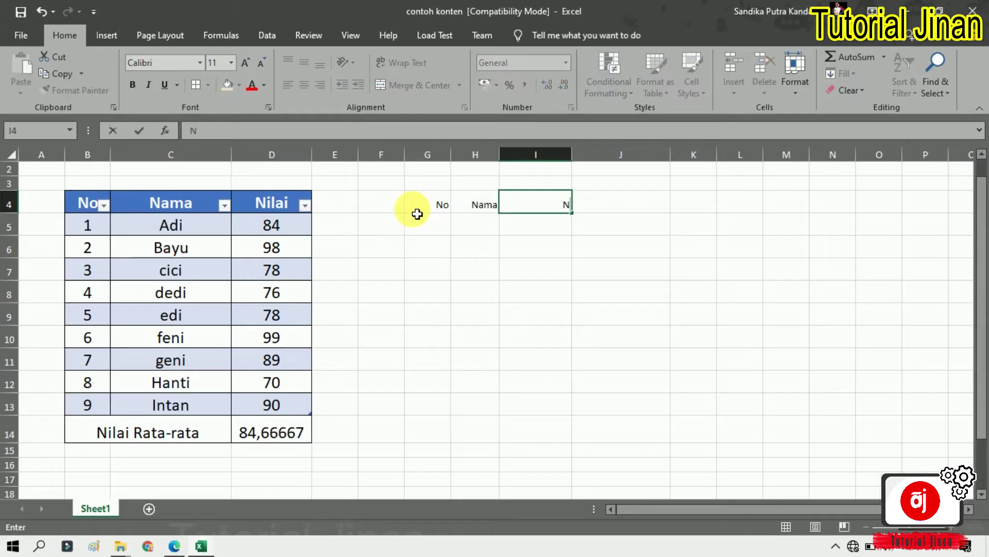
{"action": "left_click", "coordinate": [434, 225]}
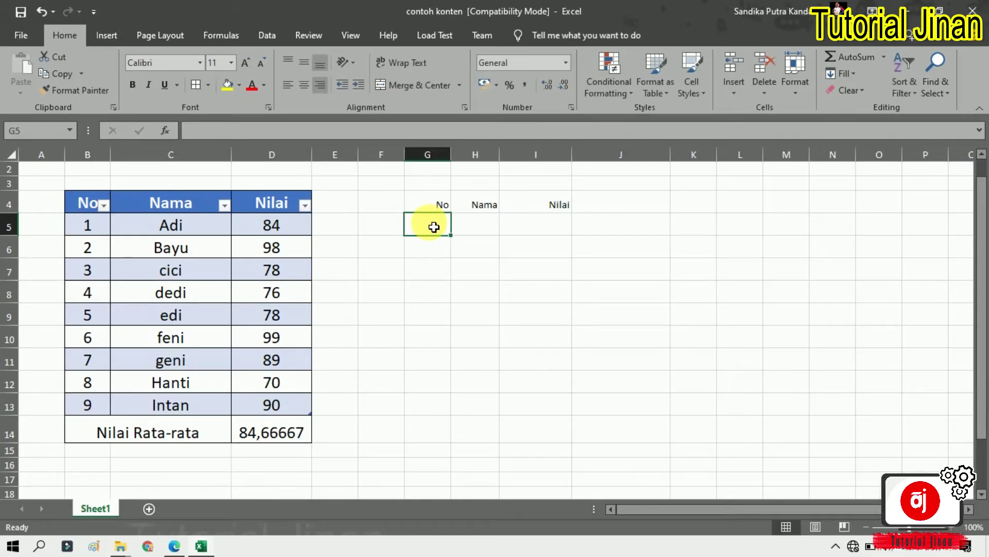
Step: Enter the numbers 1 to 10 down G5:G14
{"action": "type", "text": "1"}
{"action": "key", "text": "Return"}
{"action": "type", "text": "2 3 4 "}
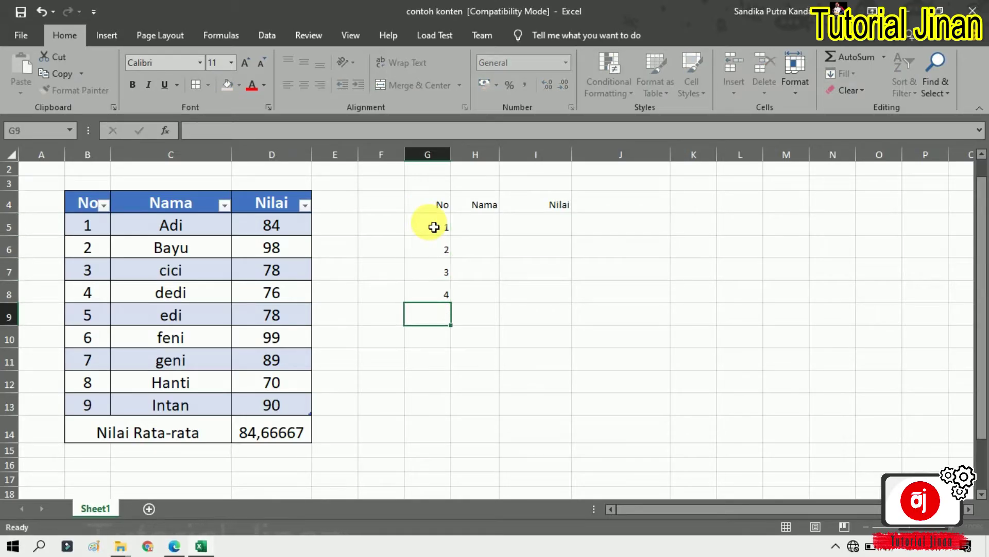
{"action": "type", "text": "5 6"}
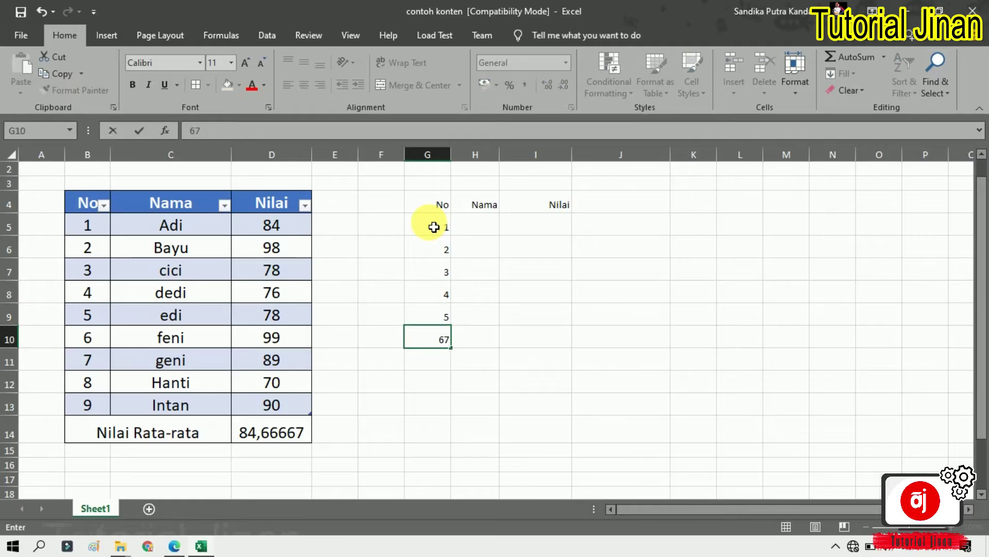
{"action": "key", "text": "Return"}
{"action": "type", "text": "7 8 9"}
{"action": "key", "text": "ctrl+Return"}
{"action": "key", "text": "Return"}
{"action": "type", "text": "10"}
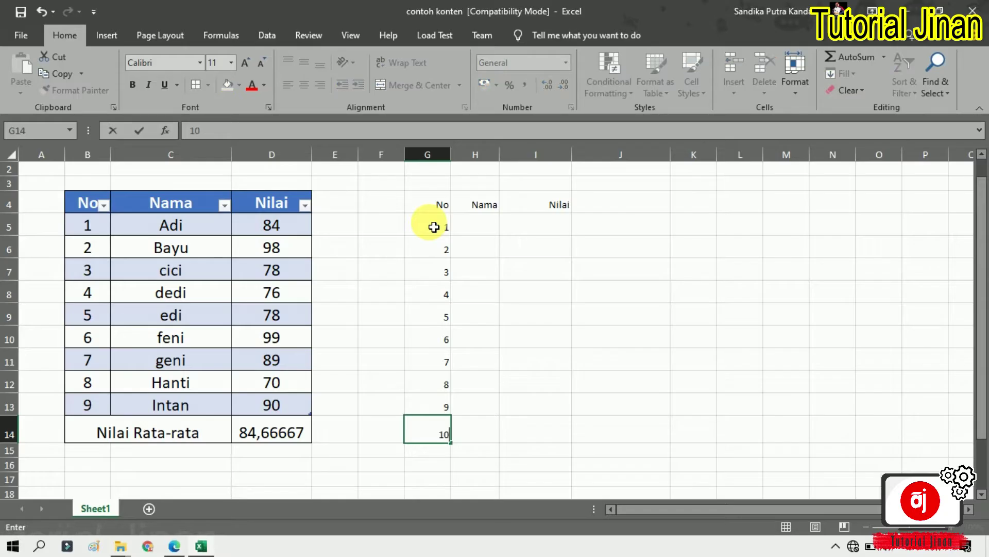
Step: Enter the names Adi, Bayu, Cici, Dedi and Edi in H5:H9
{"action": "left_click", "coordinate": [482, 235]}
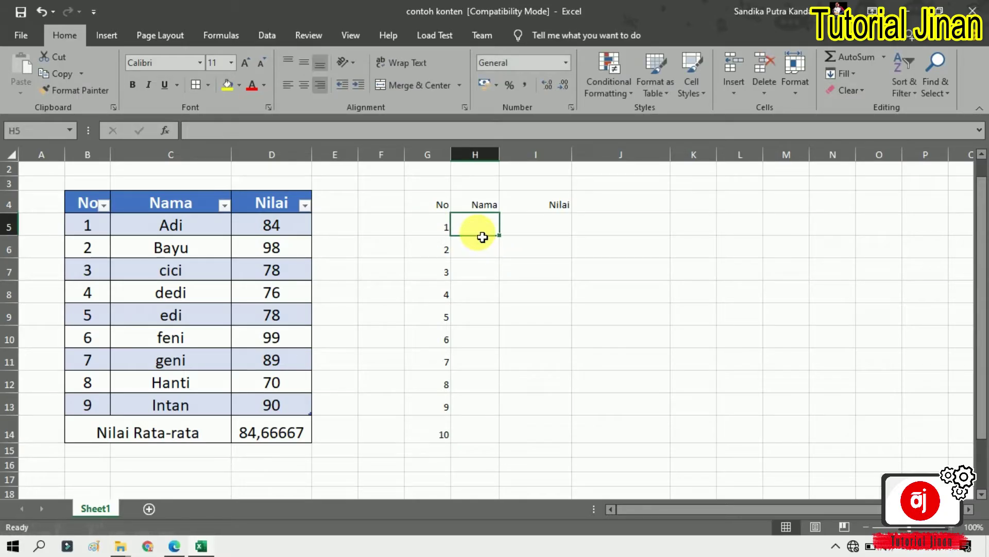
{"action": "type", "text": "Adi"}
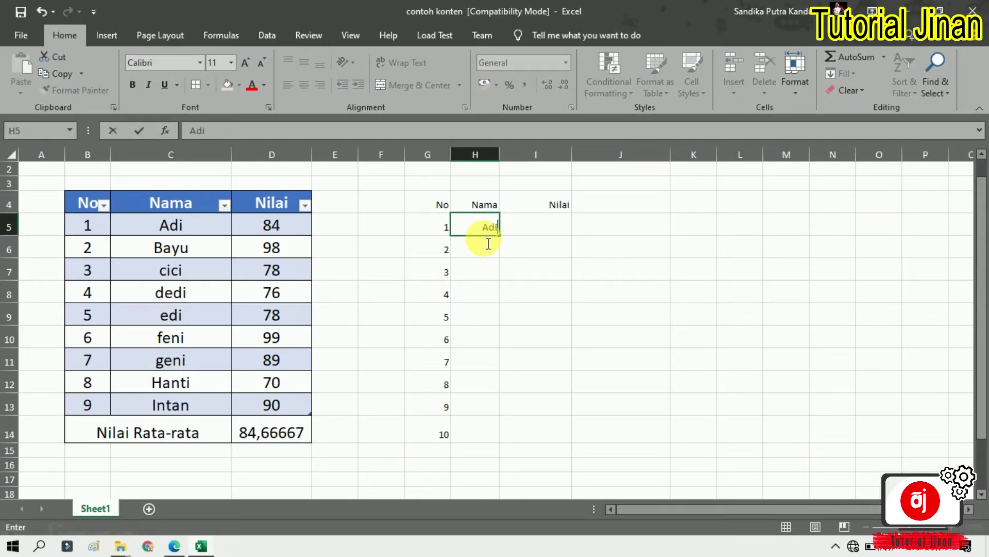
{"action": "key", "text": "Return"}
{"action": "type", "text": "Bayu"}
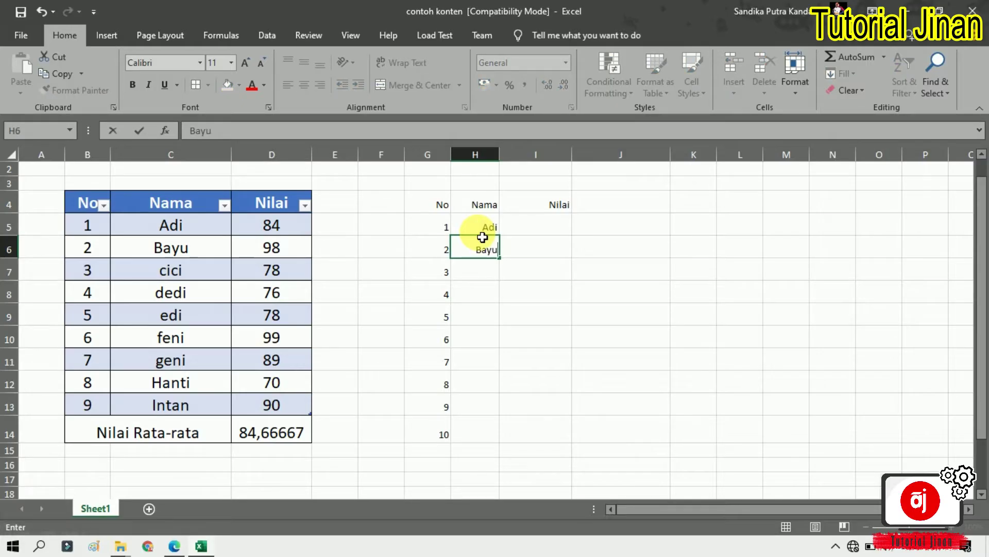
{"action": "key", "text": "Return"}
{"action": "type", "text": "Cici"}
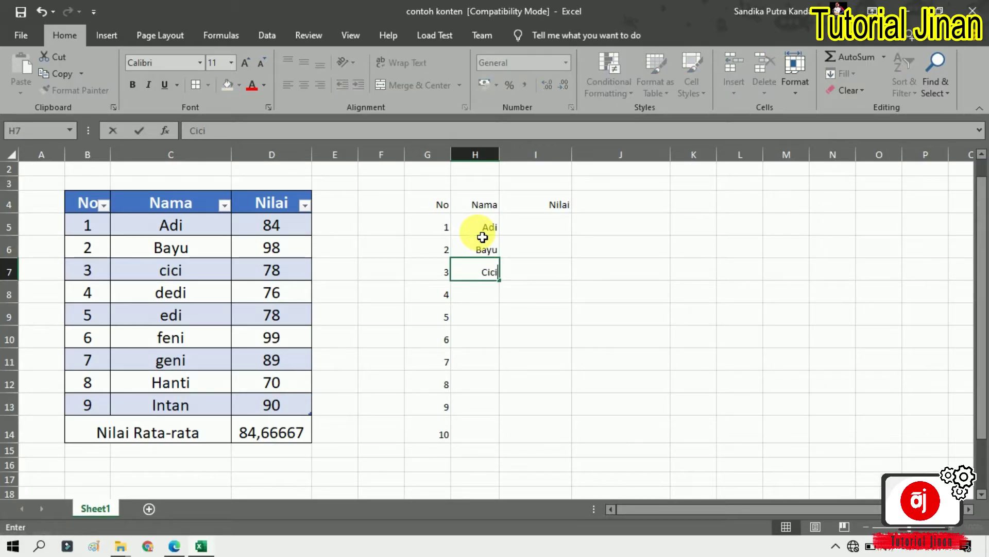
{"action": "key", "text": "Return"}
{"action": "type", "text": "E"}
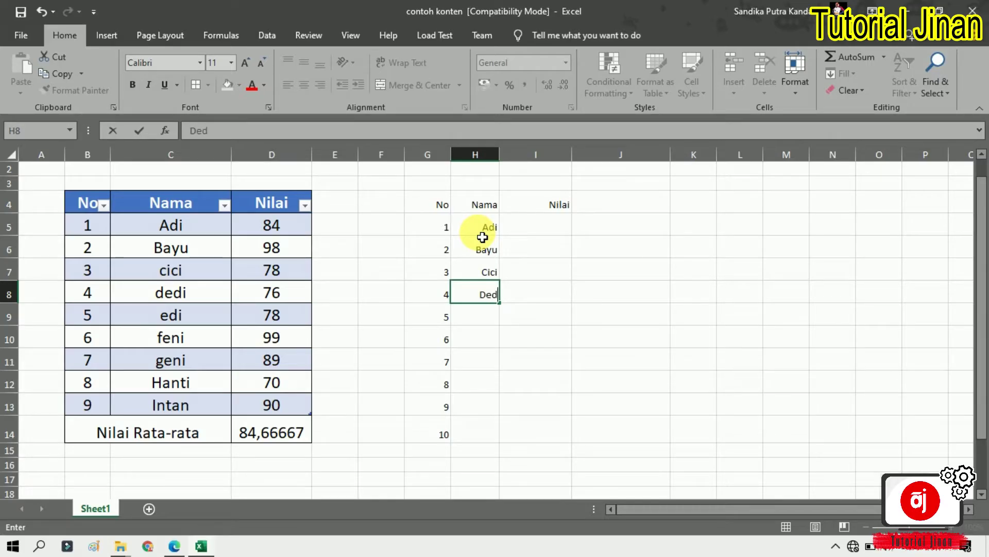
{"action": "key", "text": "Return"}
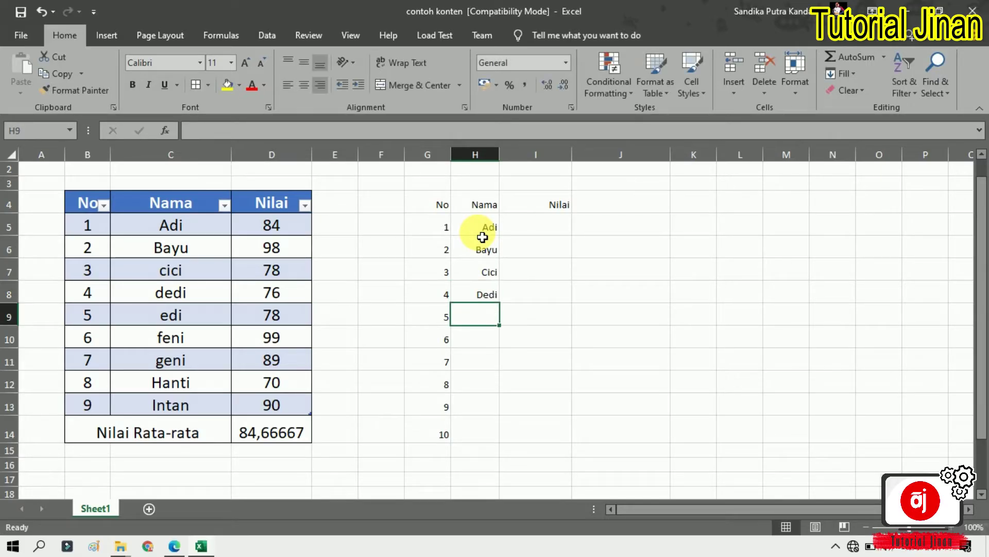
{"action": "type", "text": "Edi"}
{"action": "key", "text": "Return"}
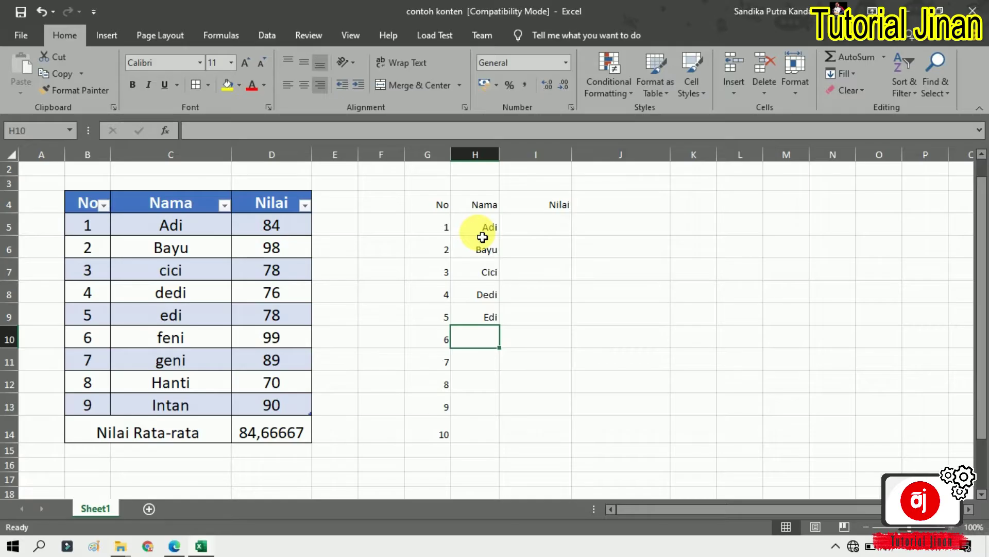
Step: Enter the names Feni, Geni, Hati, Intan and Jinan in H10:H14
{"action": "type", "text": "Feni"}
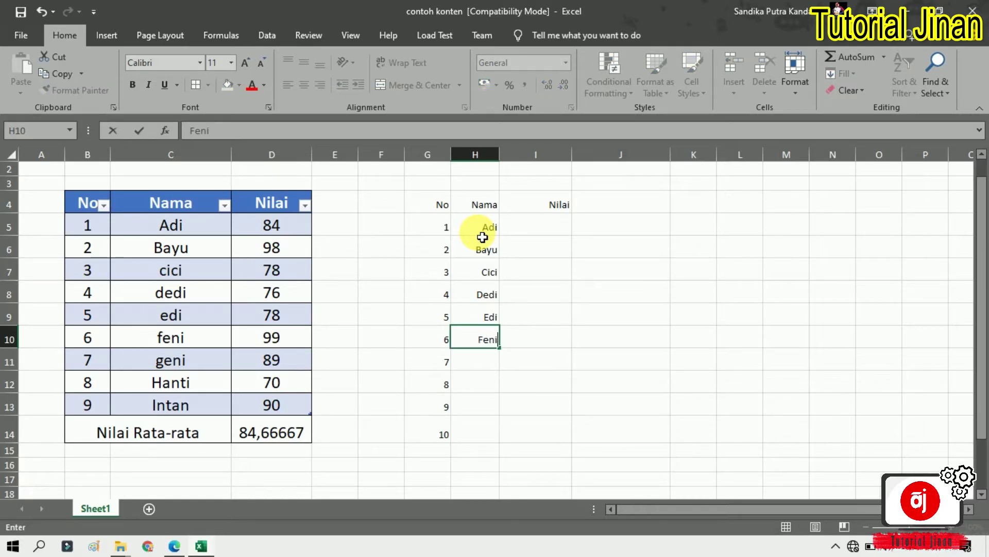
{"action": "key", "text": "Return"}
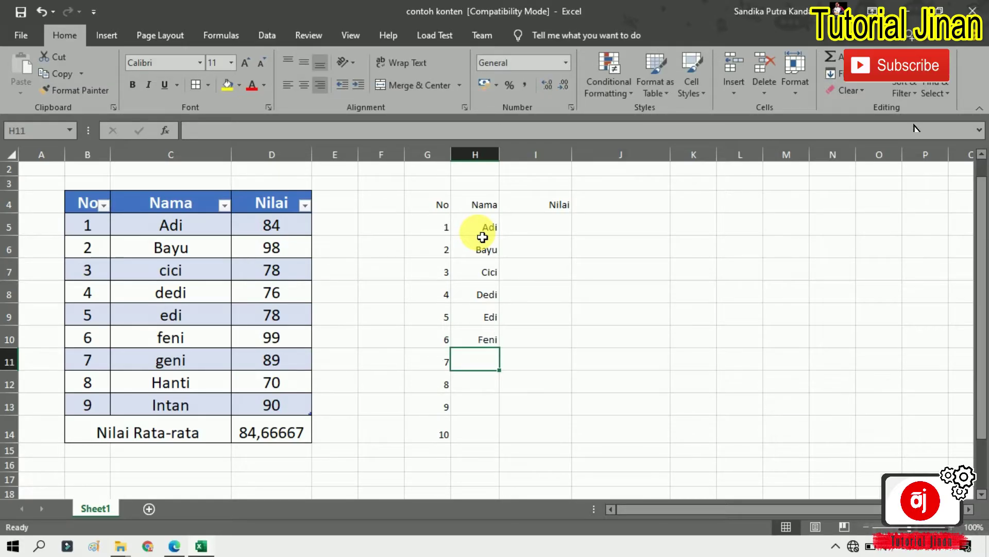
{"action": "type", "text": "Geni"}
{"action": "key", "text": "Return"}
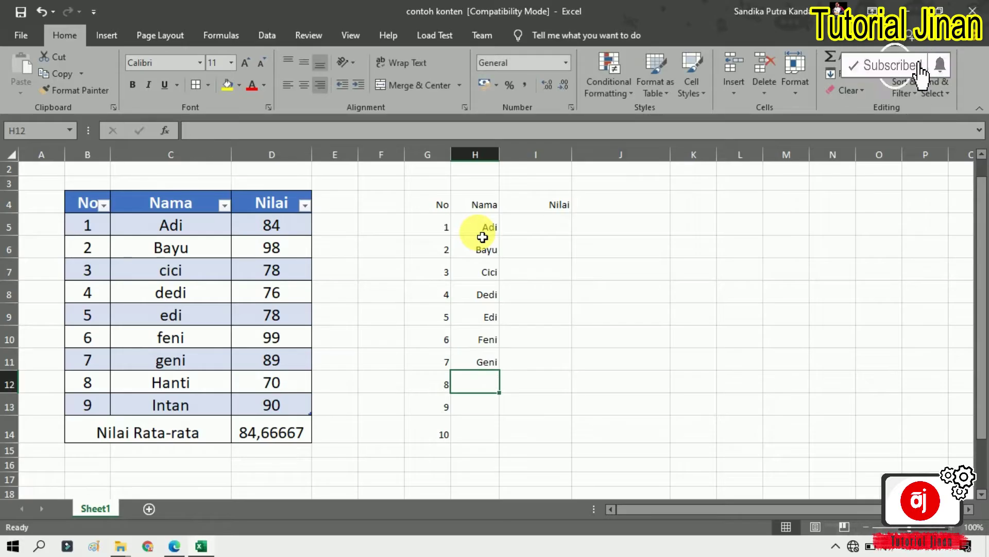
{"action": "type", "text": "Hati"}
{"action": "key", "text": "Return"}
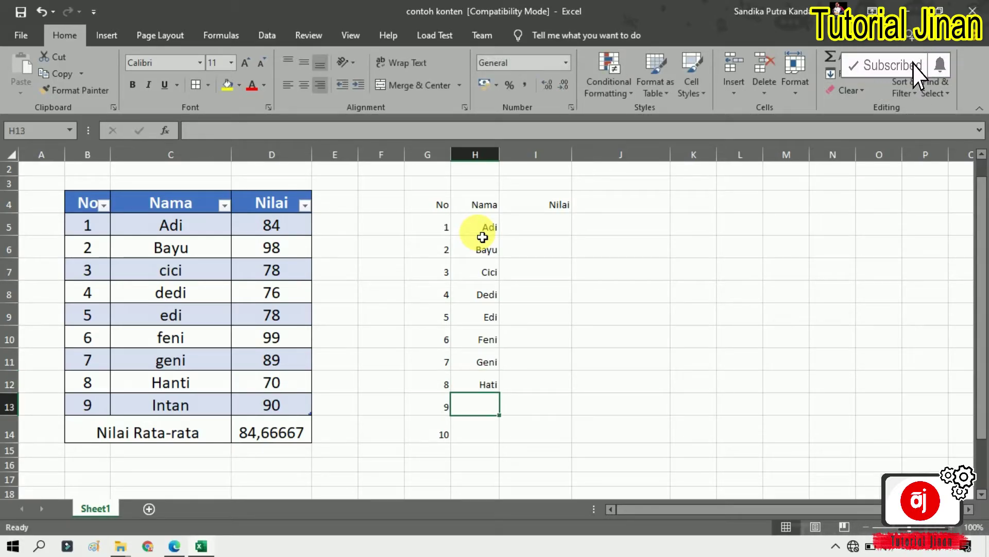
{"action": "type", "text": "Intan"}
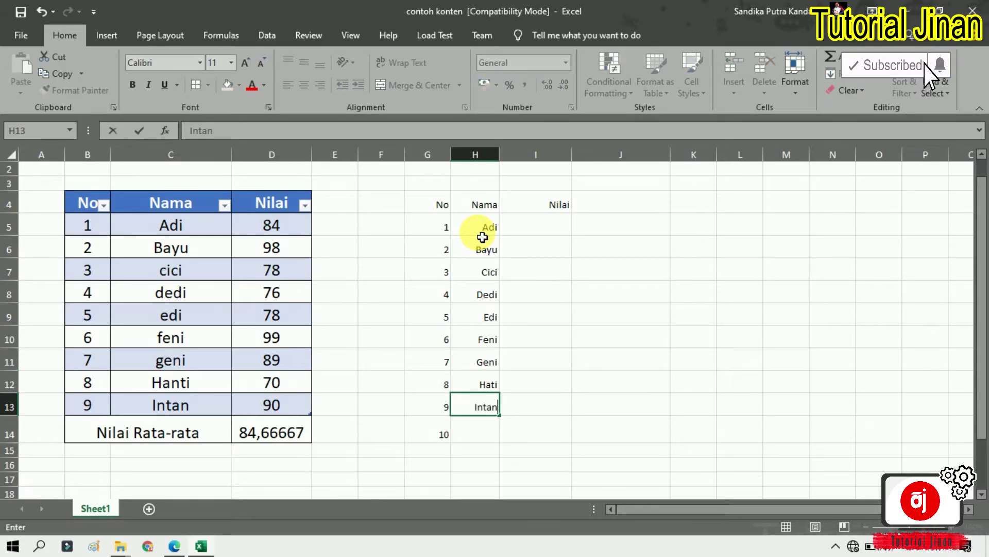
{"action": "key", "text": "Return"}
{"action": "type", "text": "Jinan"}
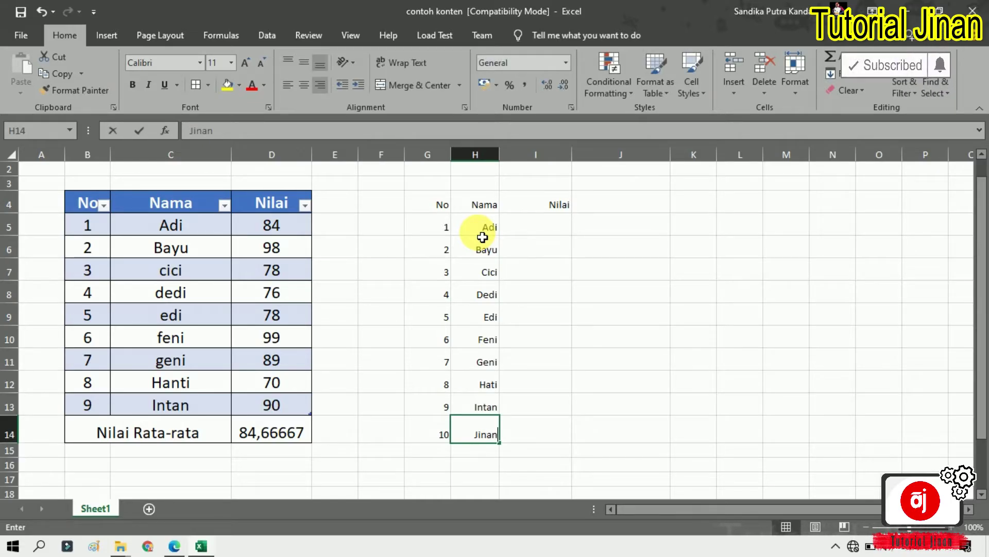
{"action": "left_click", "coordinate": [534, 235]}
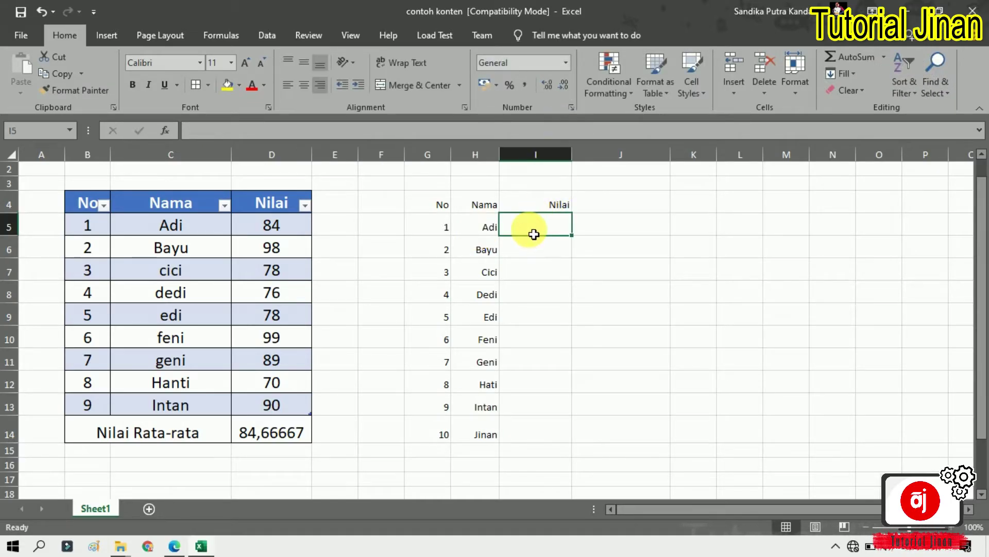
Step: Enter the Nilai scores 78, 79, 80, 81 and Edi's score in I5:I9
{"action": "type", "text": "78"}
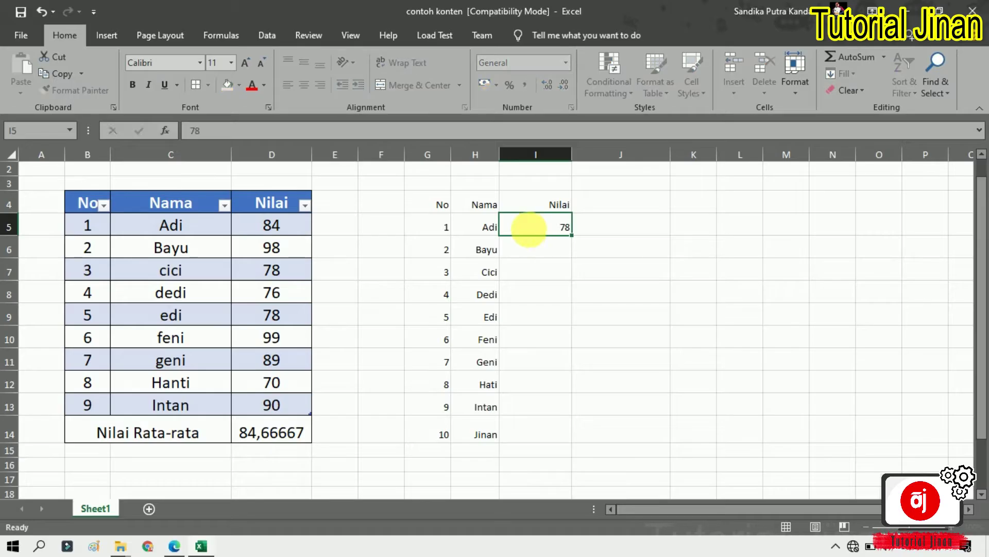
{"action": "key", "text": "Return"}
{"action": "type", "text": "79"}
{"action": "key", "text": "Return"}
{"action": "type", "text": "80"}
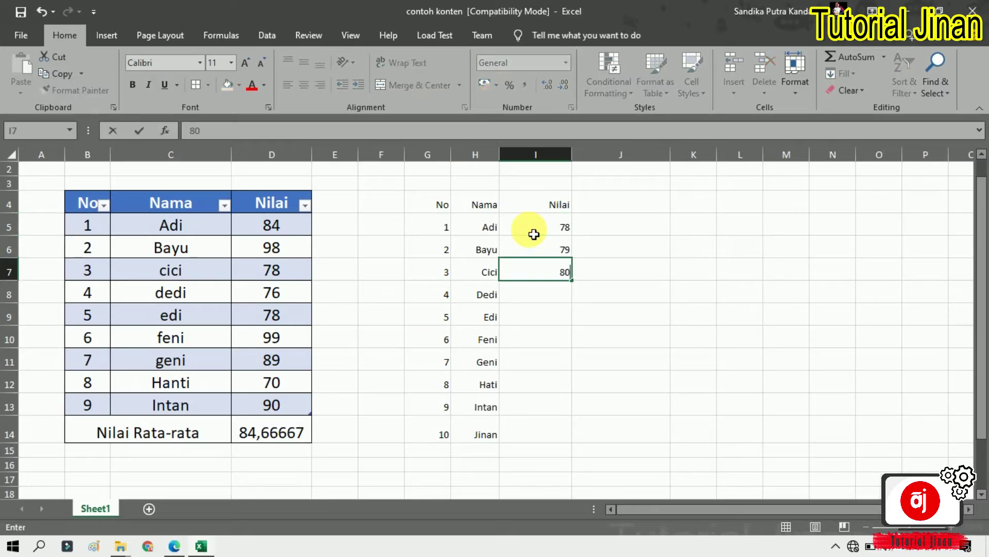
{"action": "key", "text": "Return"}
{"action": "type", "text": "81"}
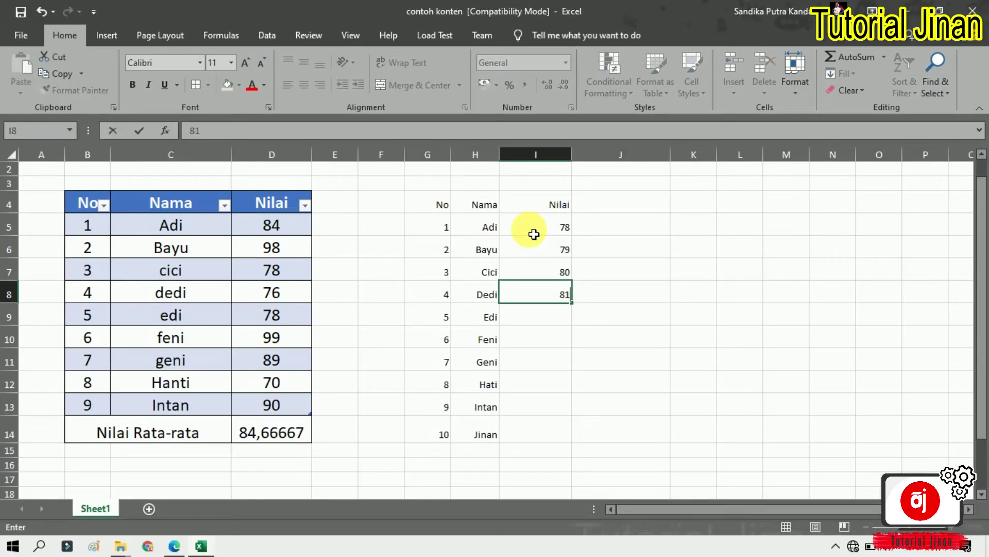
{"action": "key", "text": "Return"}
{"action": "type", "text": "86"}
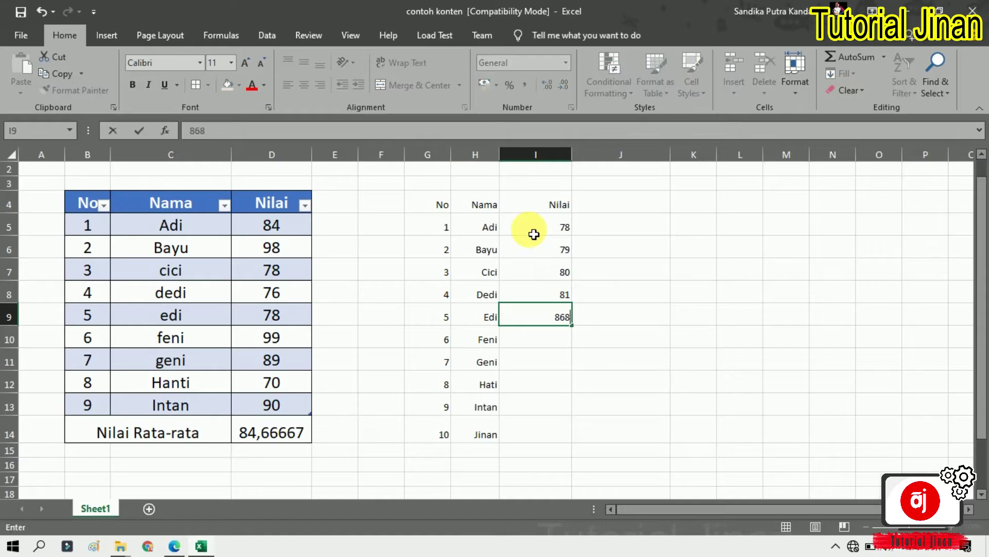
{"action": "key", "text": "Return"}
Step: Enter scores 87, 88, 89 and 90 for Feni through Intan, then start Jinan's
{"action": "type", "text": "87"}
{"action": "key", "text": "Return"}
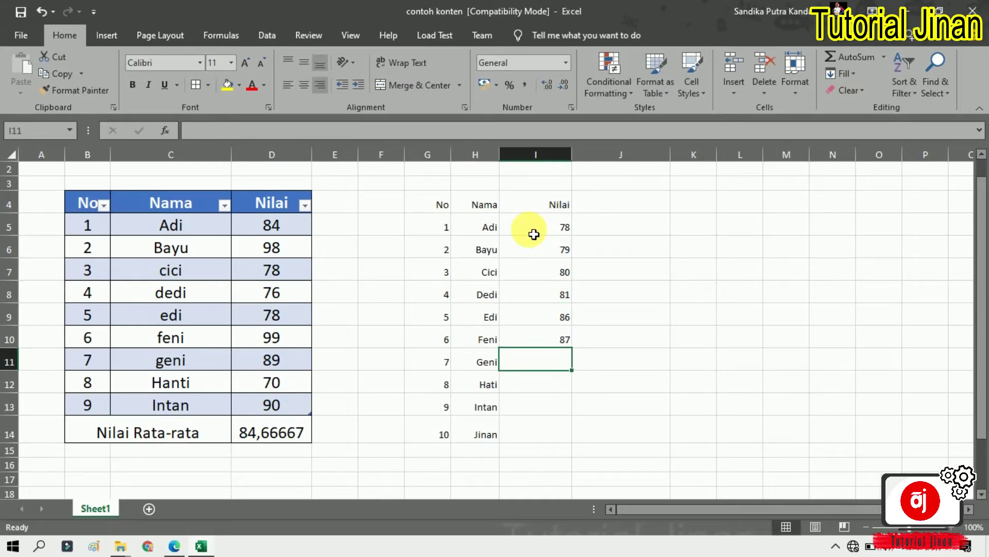
{"action": "type", "text": "88"}
{"action": "key", "text": "Return"}
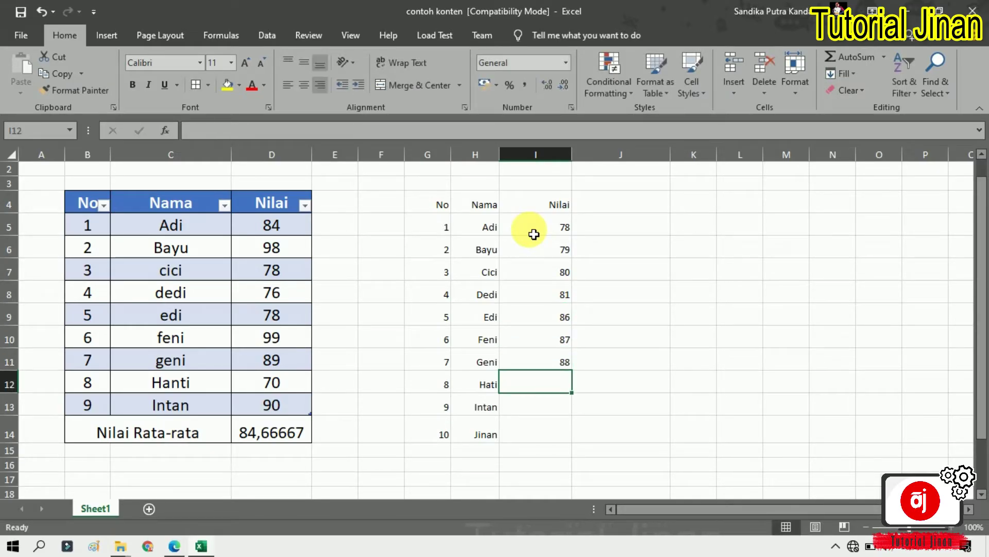
{"action": "type", "text": "89"}
{"action": "key", "text": "Return"}
{"action": "type", "text": "90"}
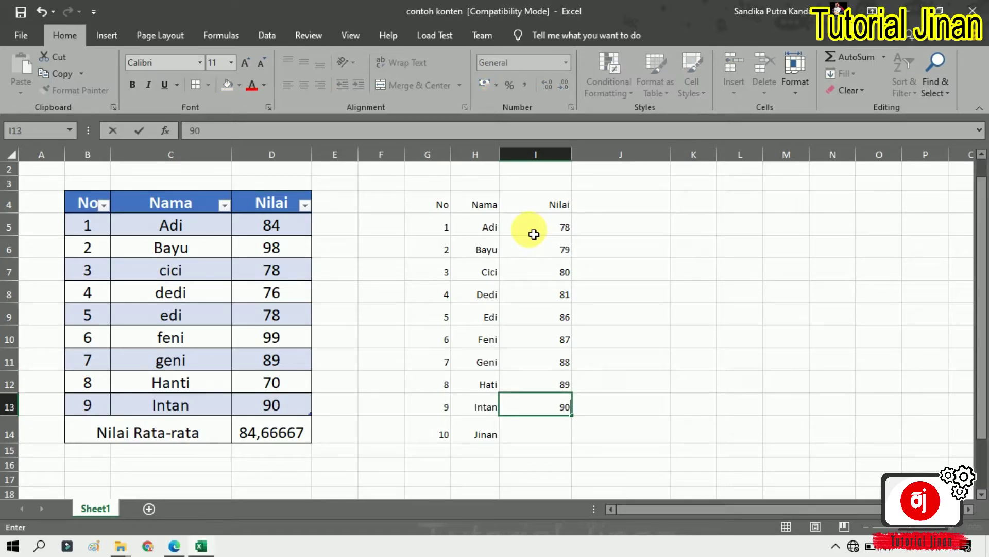
{"action": "key", "text": "Return"}
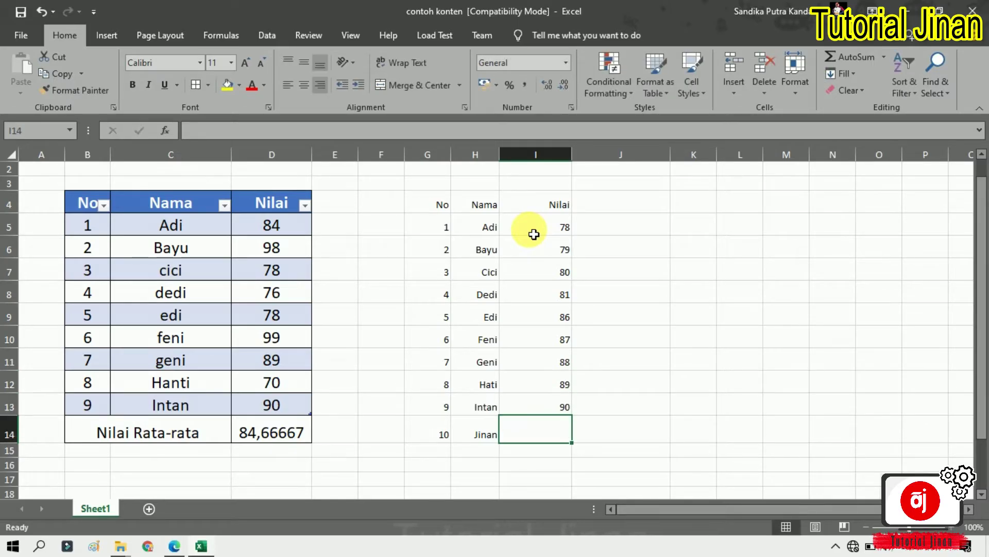
{"action": "type", "text": "97"}
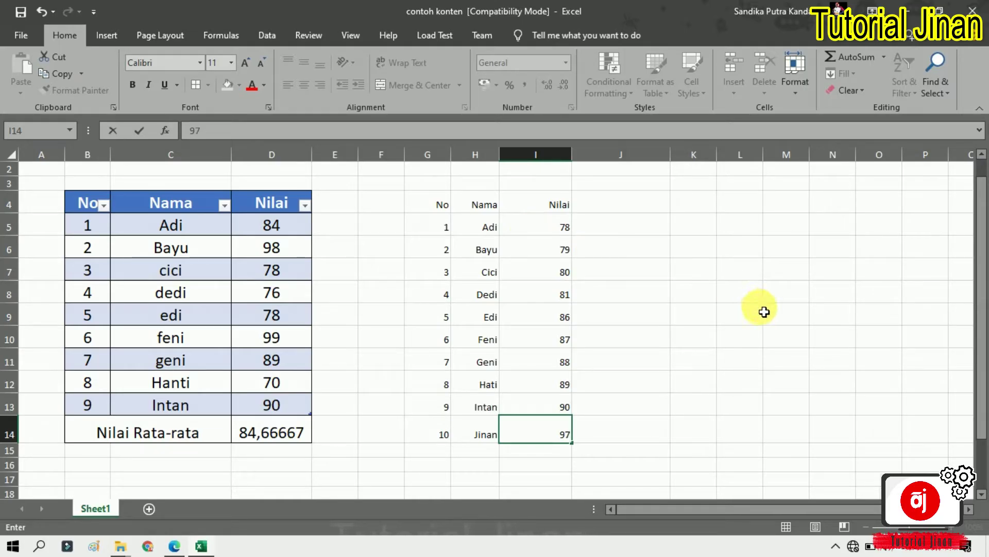
Step: Finish Jinan's score of 97 and select the second table G4:I14
{"action": "left_click", "coordinate": [759, 311]}
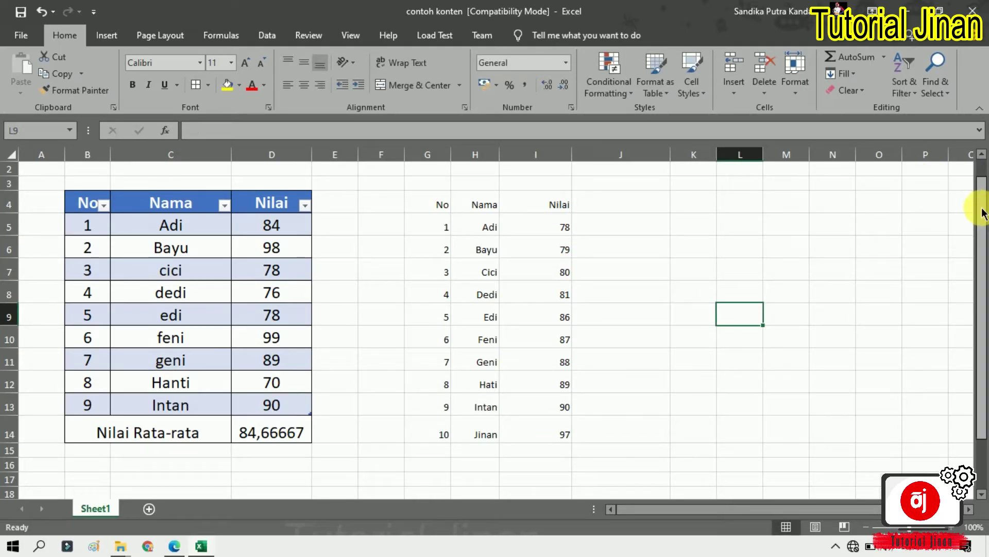
{"action": "left_click_drag", "start_coordinate": [981, 206], "coordinate": [984, 215]}
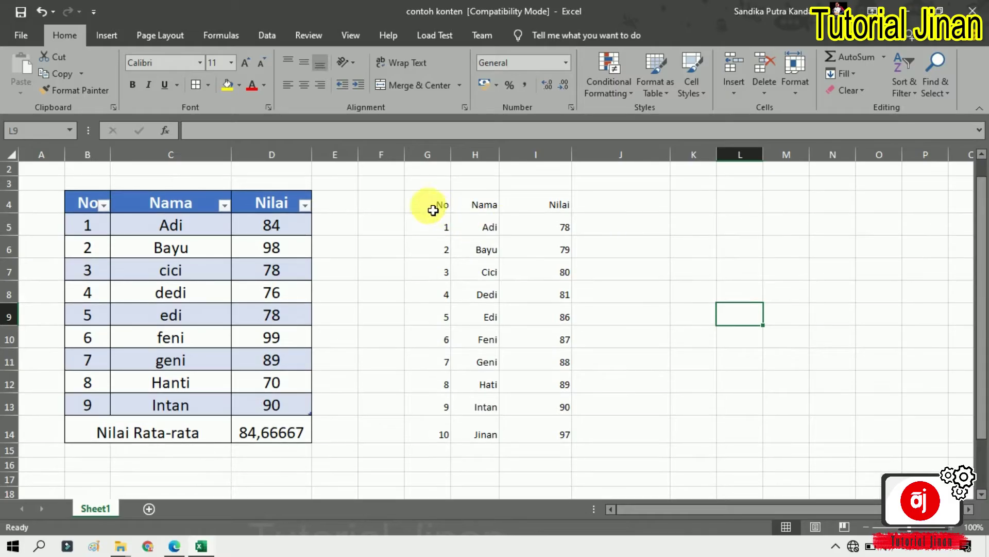
{"action": "left_click", "coordinate": [413, 206]}
{"action": "left_click_drag", "start_coordinate": [413, 206], "coordinate": [569, 291]}
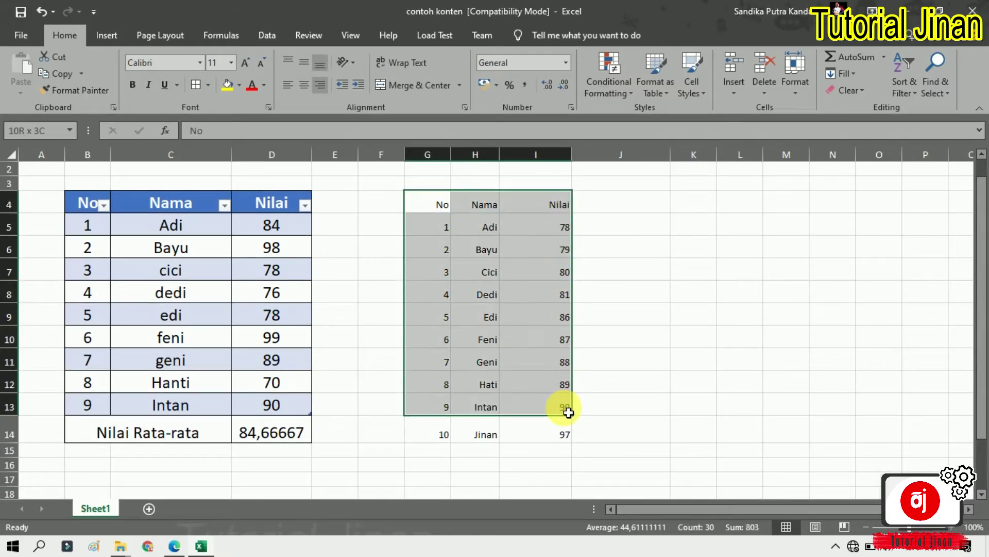
{"action": "left_click_drag", "start_coordinate": [569, 291], "coordinate": [568, 441]}
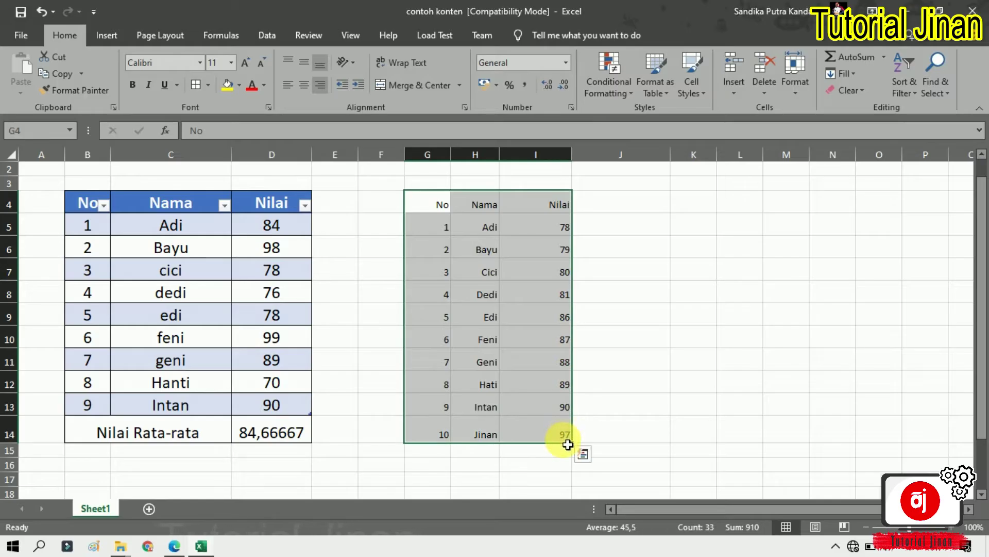
Step: Apply Outline and Inside borders to G4:I14 through More Borders
{"action": "left_click", "coordinate": [211, 89]}
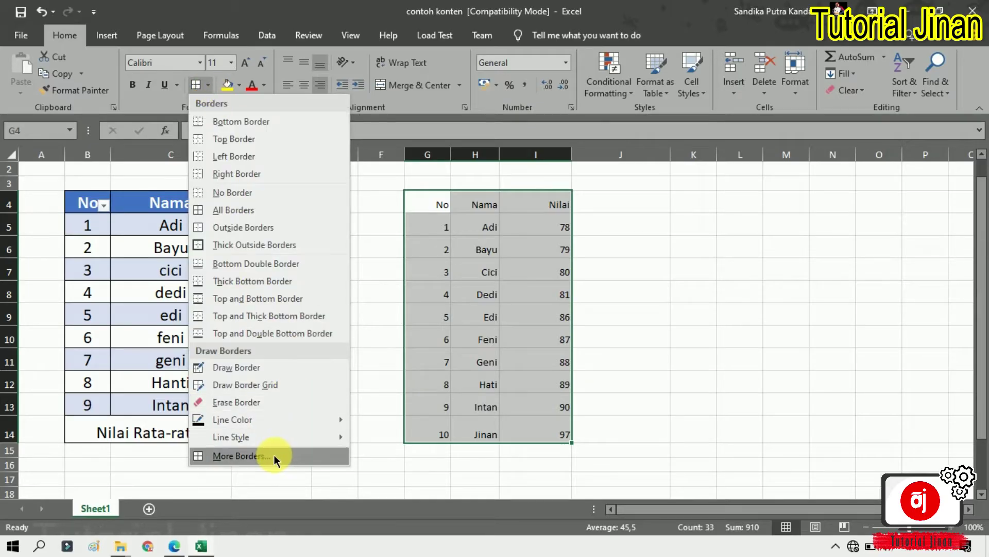
{"action": "left_click", "coordinate": [323, 459]}
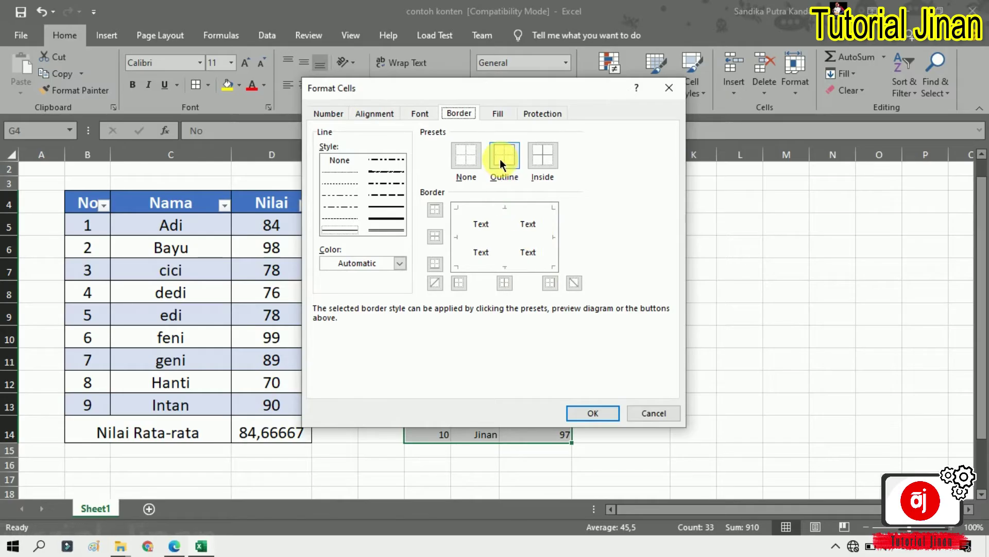
{"action": "left_click", "coordinate": [500, 159]}
{"action": "left_click", "coordinate": [548, 159]}
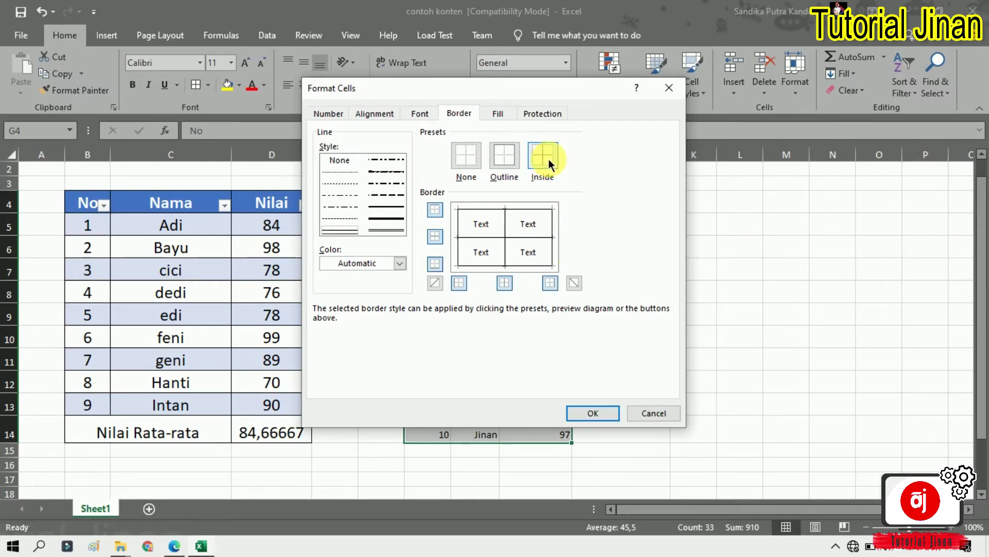
{"action": "left_click", "coordinate": [592, 413]}
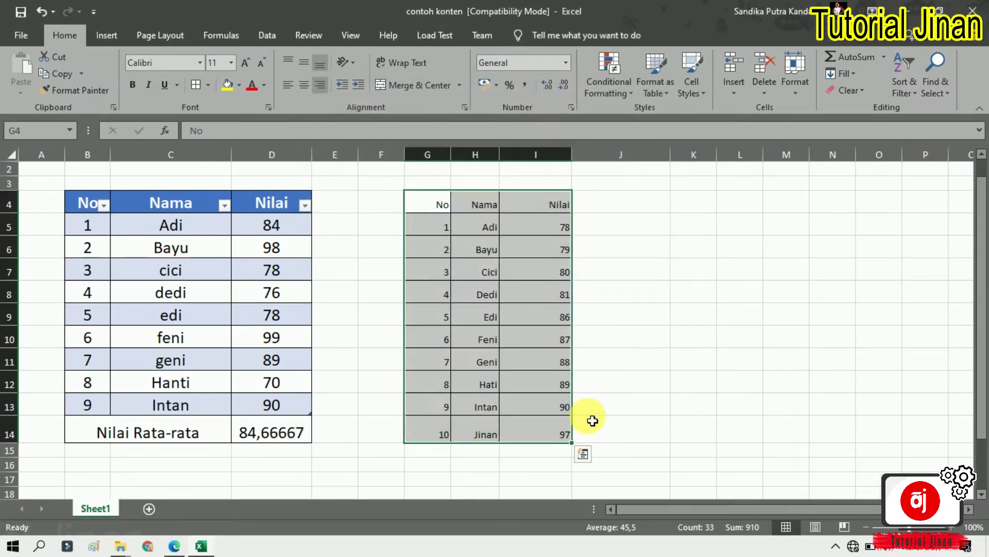
{"action": "left_click", "coordinate": [682, 328]}
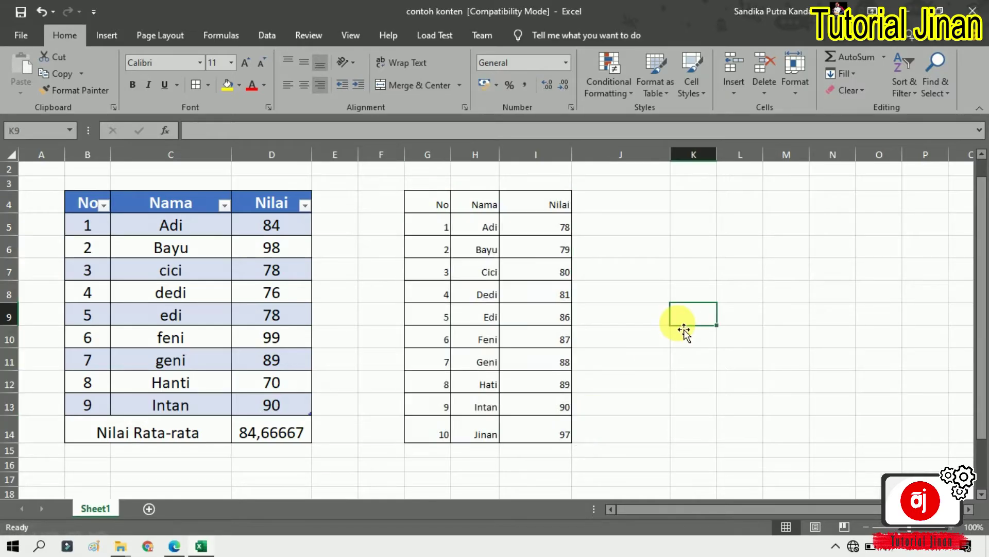
{"action": "left_click", "coordinate": [430, 454]}
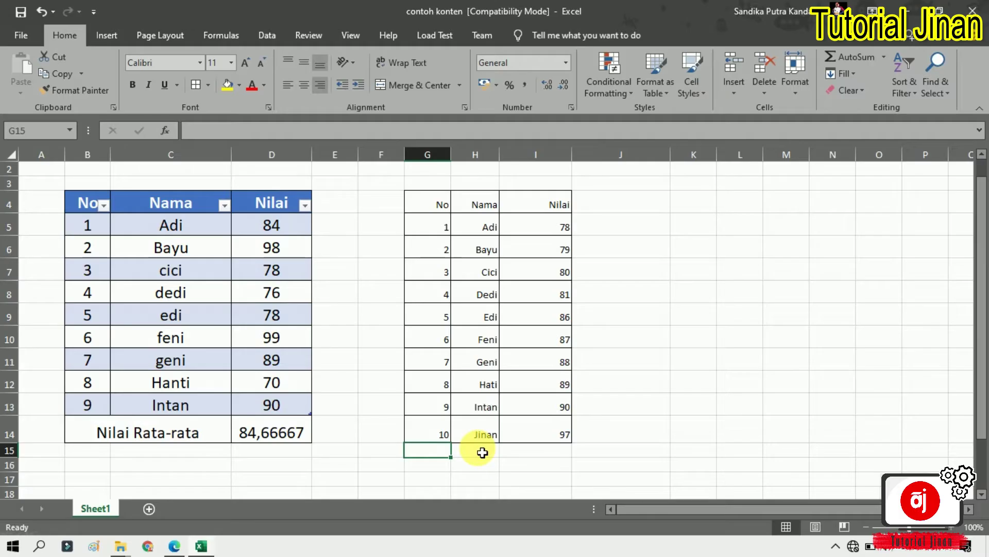
Step: Add the label 'Nilai Rata-Rata' in G15 and reapply Outline and Inside borders to G4:I15
{"action": "type", "text": "Nilai "}
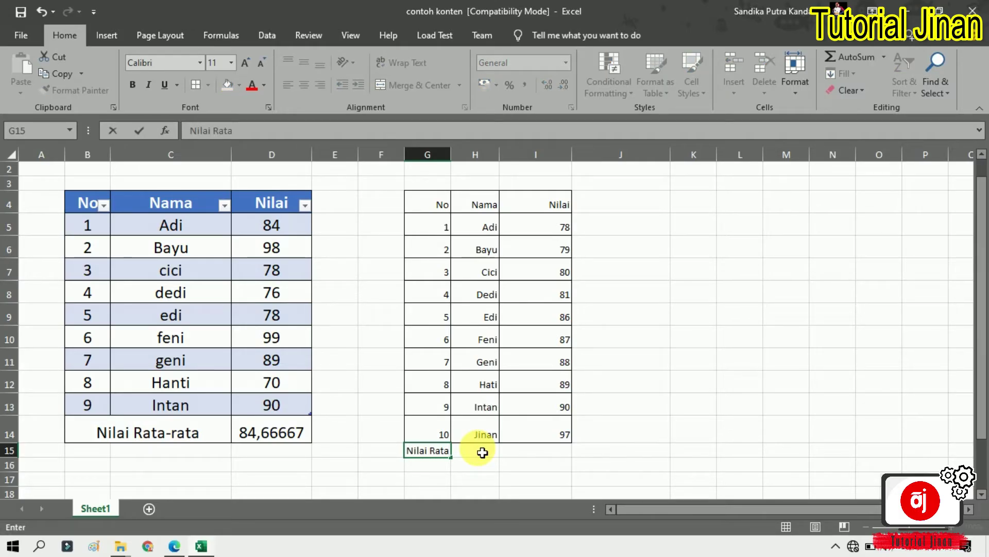
{"action": "type", "text": "Rat"}
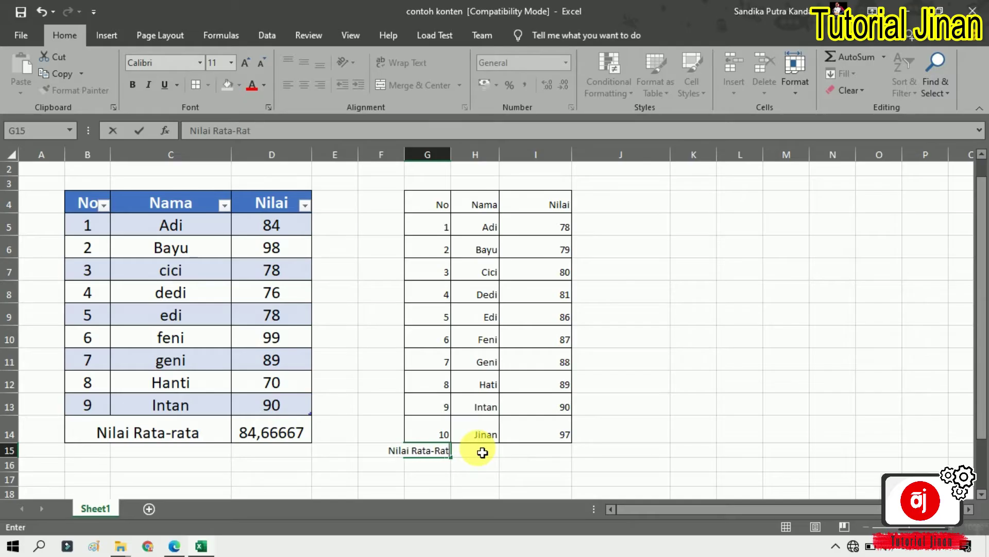
{"action": "type", "text": "a"}
{"action": "left_click", "coordinate": [657, 450]}
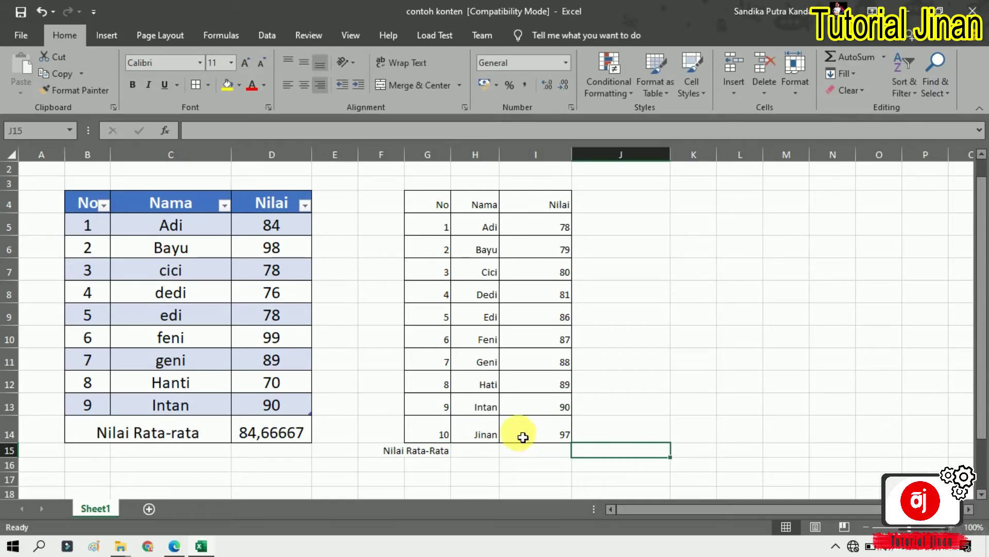
{"action": "left_click_drag", "start_coordinate": [435, 210], "coordinate": [567, 450]}
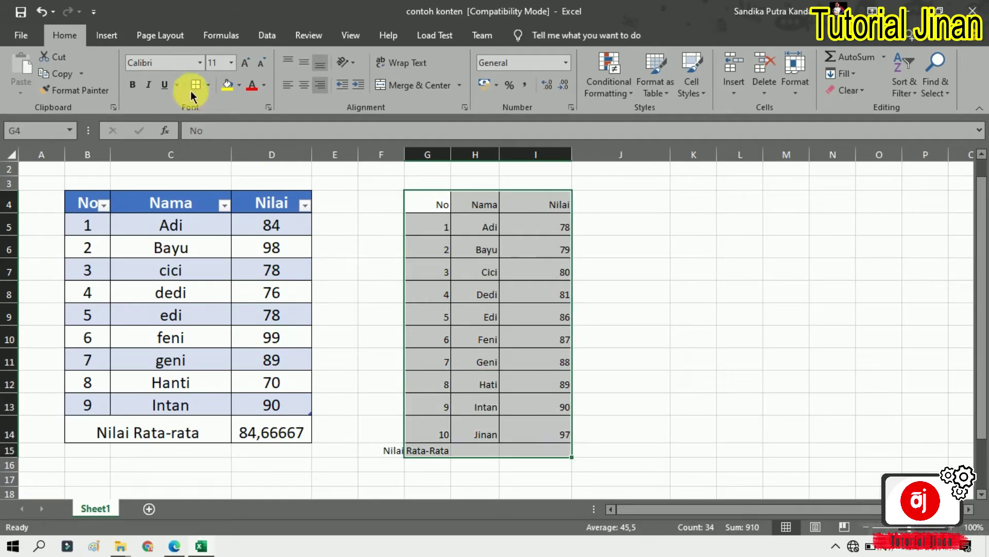
{"action": "left_click", "coordinate": [209, 87]}
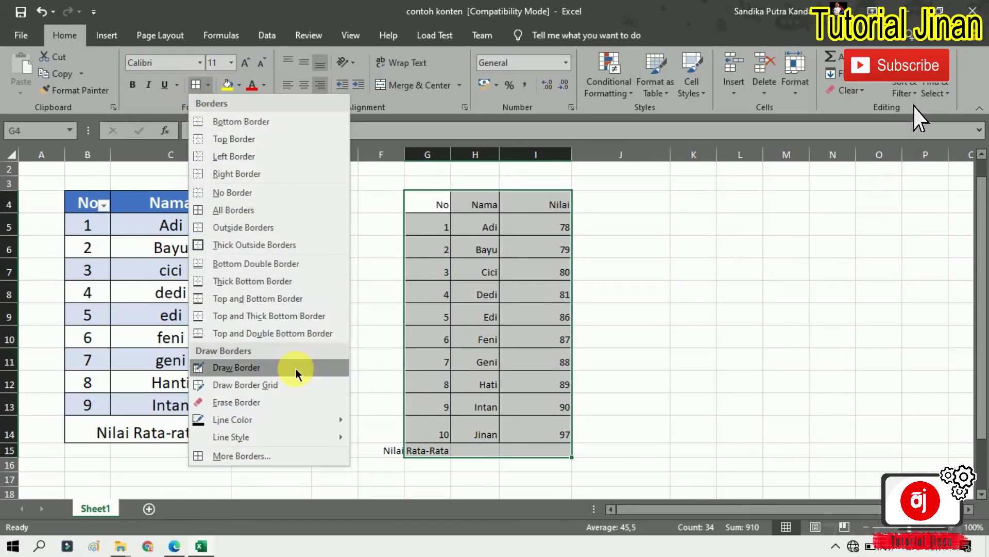
{"action": "left_click", "coordinate": [278, 453]}
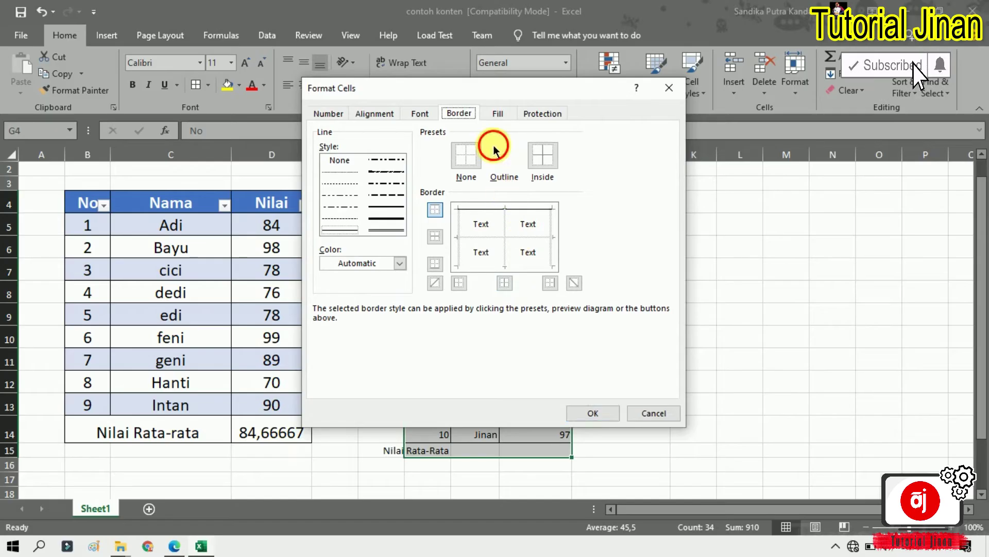
{"action": "left_click", "coordinate": [502, 154]}
{"action": "left_click", "coordinate": [531, 161]}
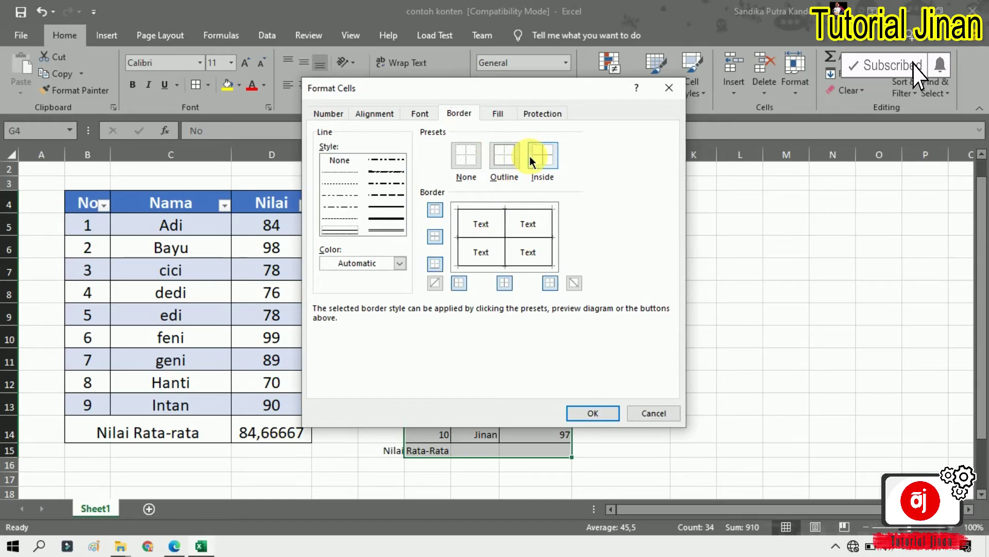
{"action": "left_click", "coordinate": [579, 412]}
{"action": "left_click", "coordinate": [652, 450]}
{"action": "left_click", "coordinate": [412, 453]}
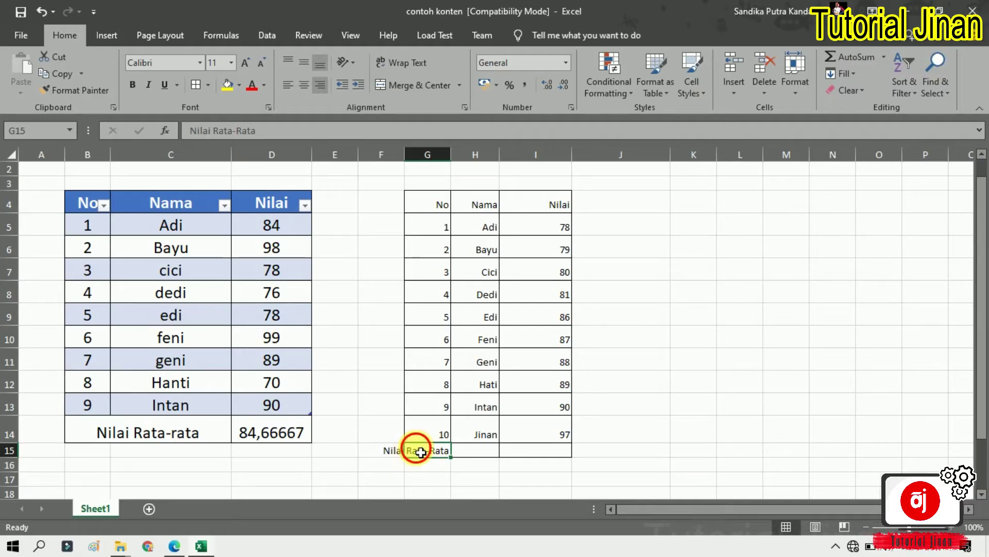
Step: Merge and centre the Nilai Rata-Rata label across G15:H15
{"action": "left_click_drag", "start_coordinate": [415, 451], "coordinate": [464, 456]}
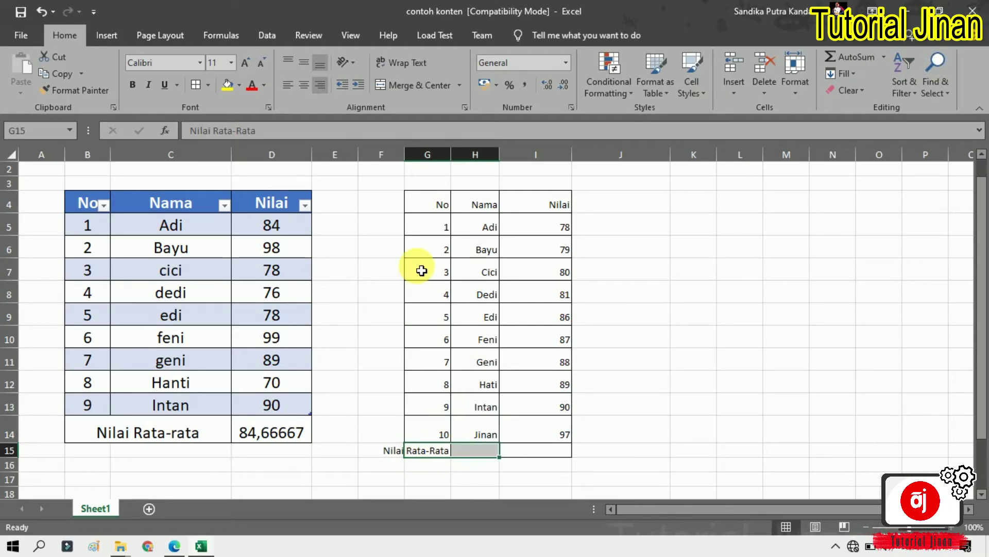
{"action": "left_click", "coordinate": [421, 84]}
{"action": "left_click", "coordinate": [714, 362]}
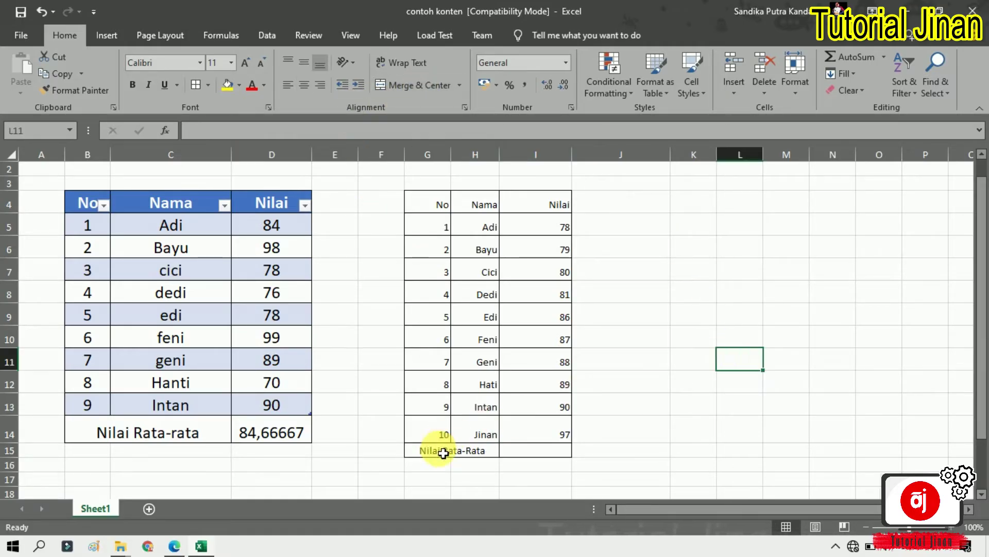
{"action": "left_click", "coordinate": [418, 455]}
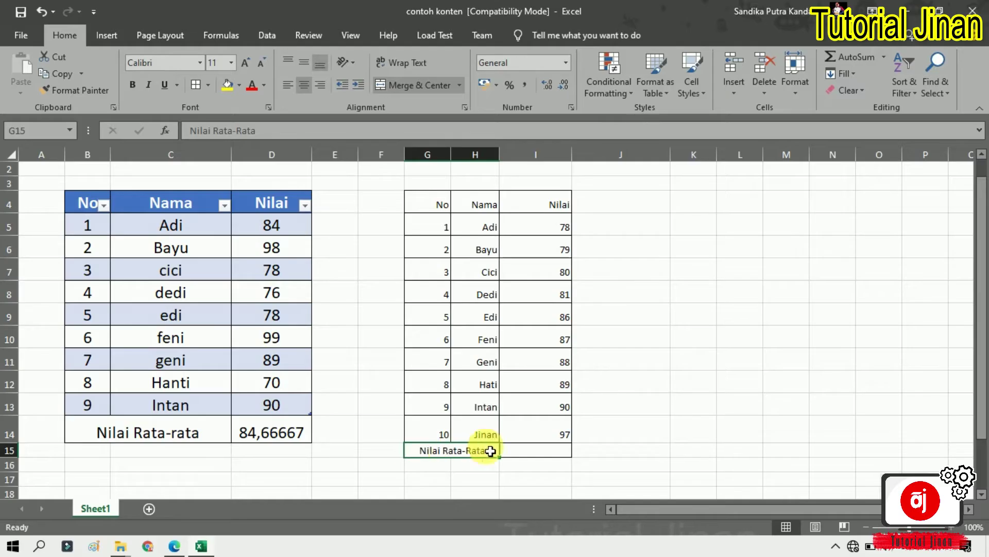
{"action": "left_click", "coordinate": [742, 395]}
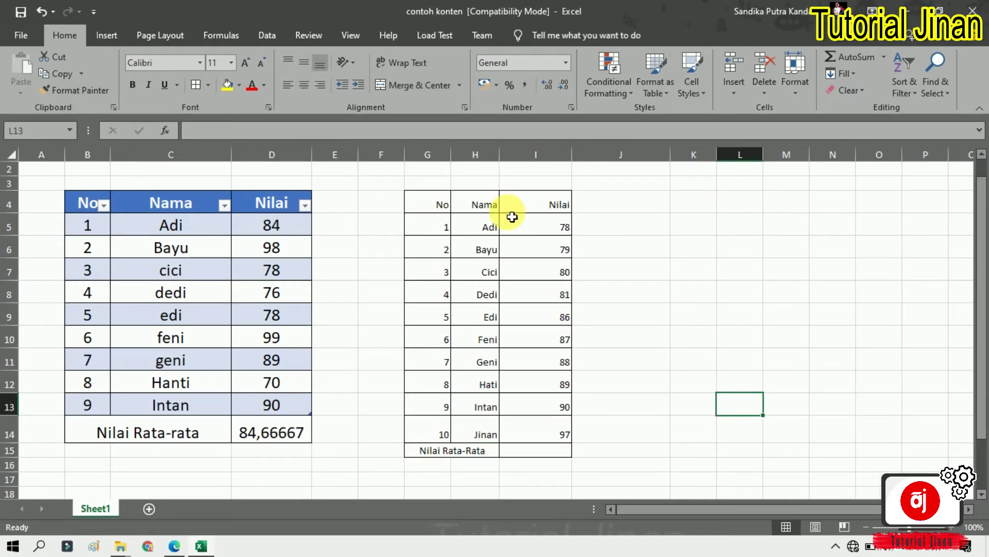
{"action": "left_click", "coordinate": [450, 205]}
{"action": "left_click_drag", "start_coordinate": [452, 204], "coordinate": [559, 450]}
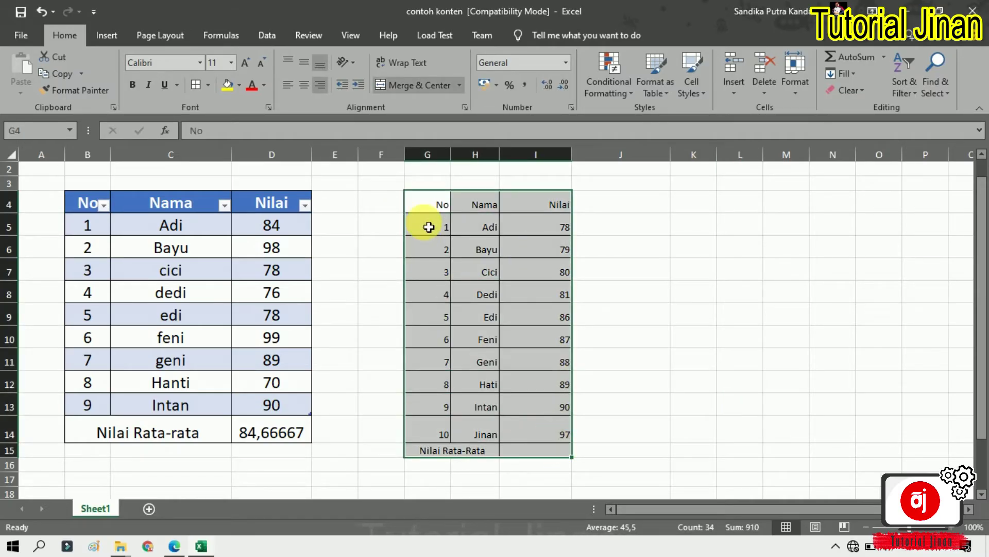
Step: Centre the second table's values and make them bold at 16 pt
{"action": "left_click", "coordinate": [305, 91]}
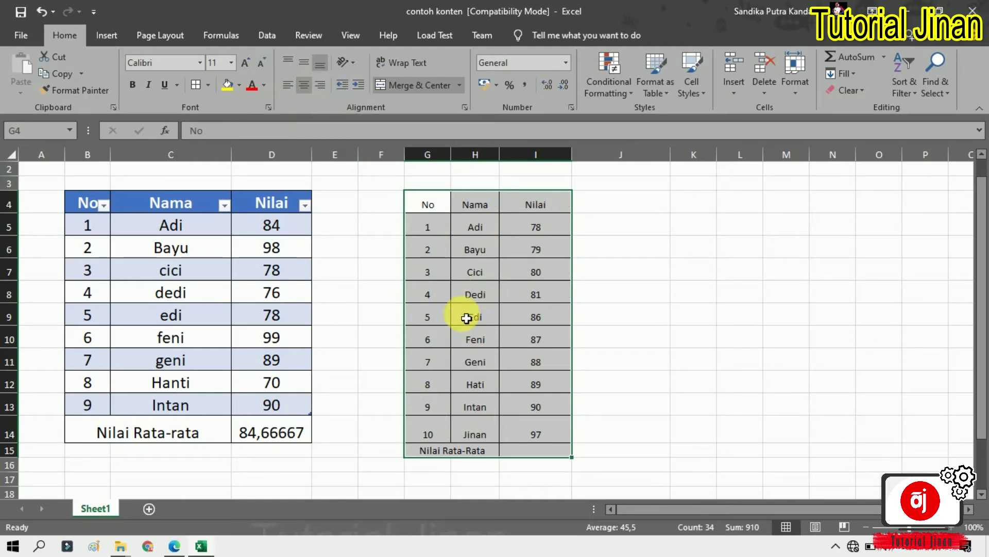
{"action": "left_click", "coordinate": [247, 65]}
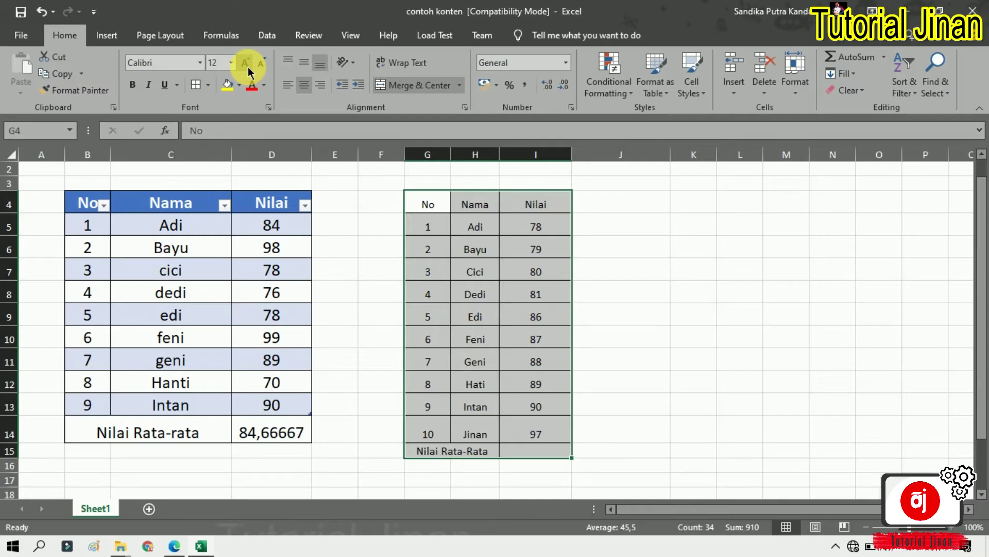
{"action": "left_click", "coordinate": [247, 65]}
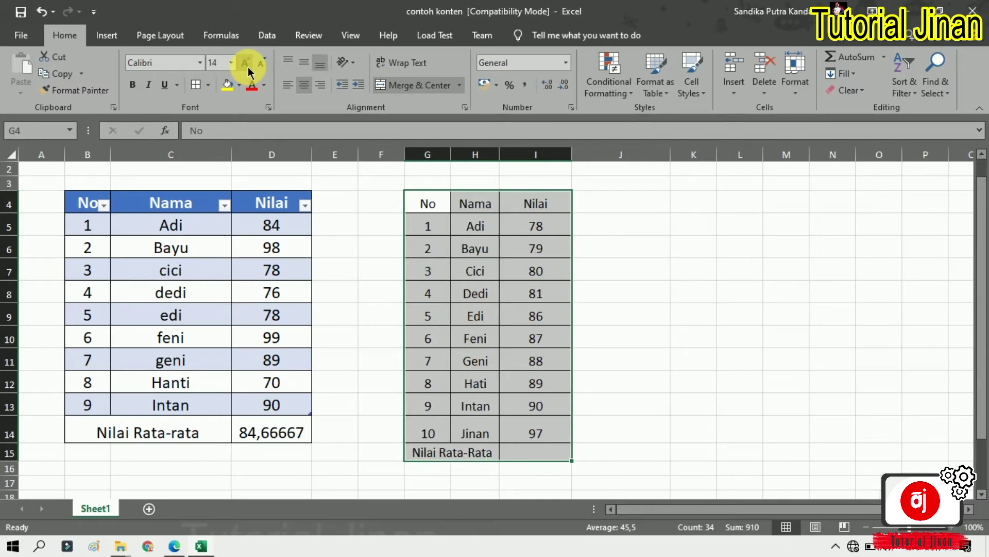
{"action": "left_click", "coordinate": [246, 65]}
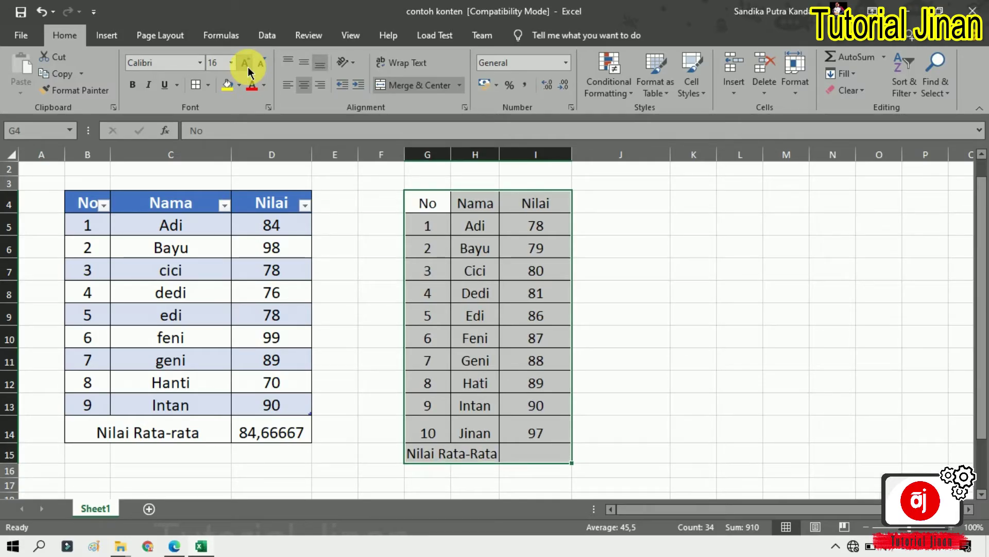
{"action": "left_click", "coordinate": [132, 84]}
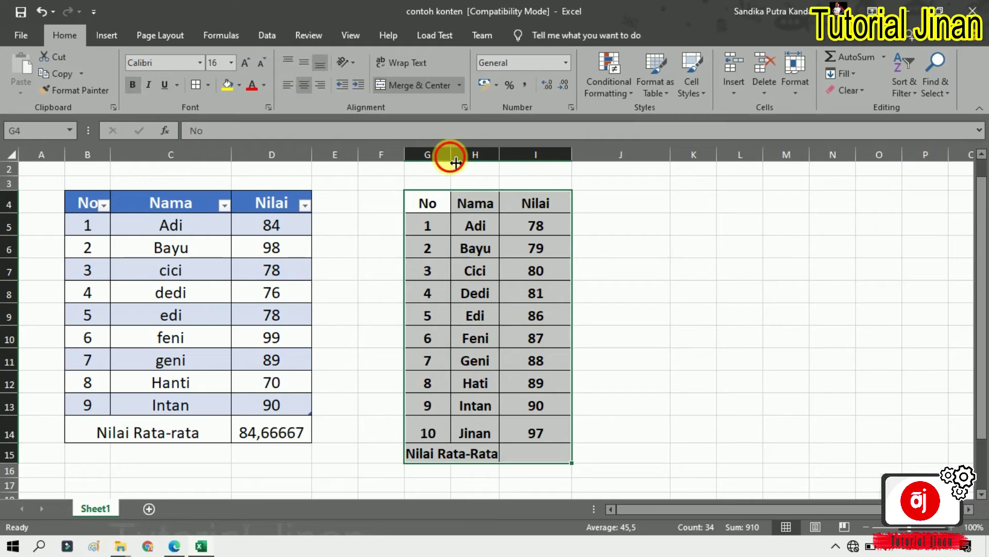
Step: Widen columns G, H and I to fit the larger text
{"action": "left_click_drag", "start_coordinate": [451, 154], "coordinate": [464, 155]}
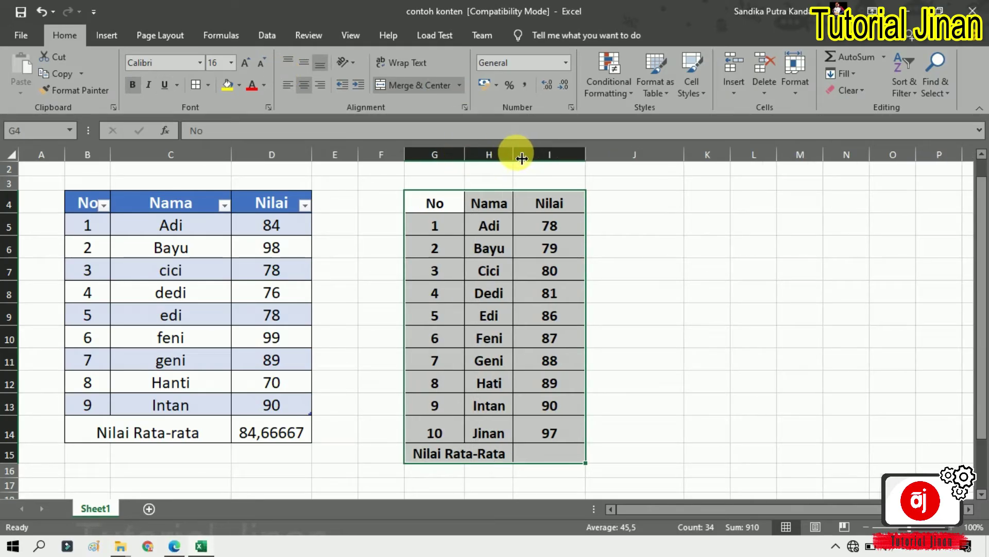
{"action": "left_click_drag", "start_coordinate": [514, 154], "coordinate": [544, 154]}
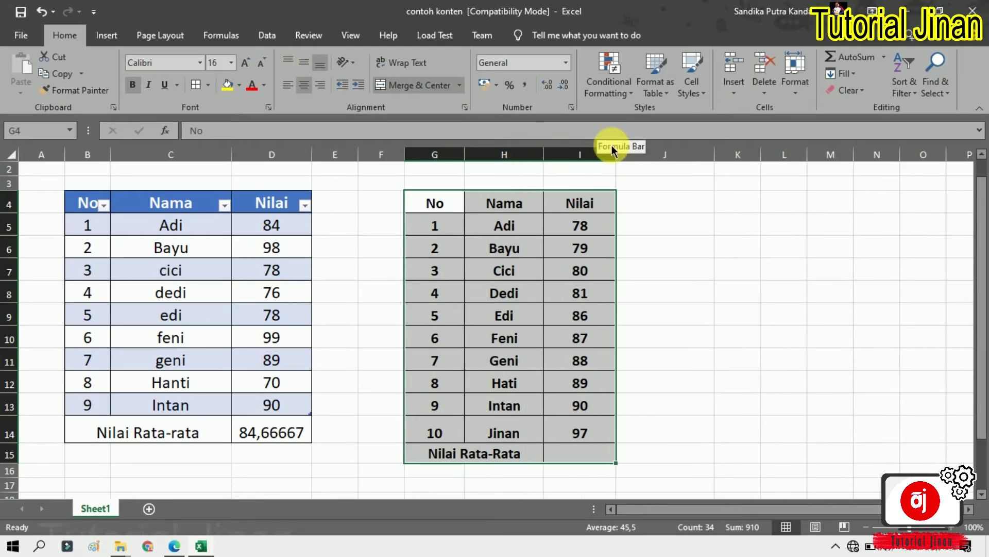
{"action": "left_click_drag", "start_coordinate": [617, 154], "coordinate": [656, 155]}
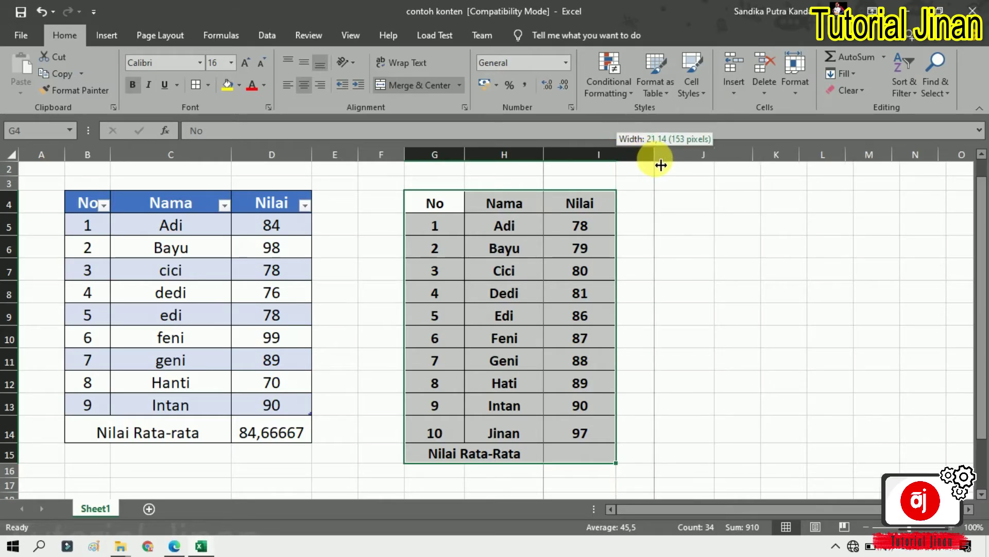
{"action": "left_click", "coordinate": [729, 291]}
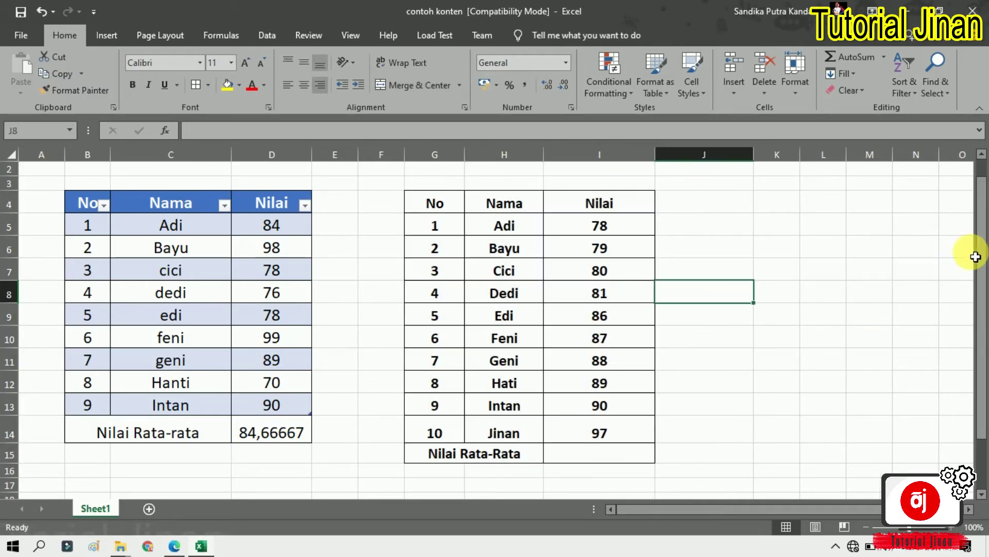
Step: Enter =AVERAGE(I5:I14) in I15 so it shows 85,5
{"action": "left_click", "coordinate": [981, 225]}
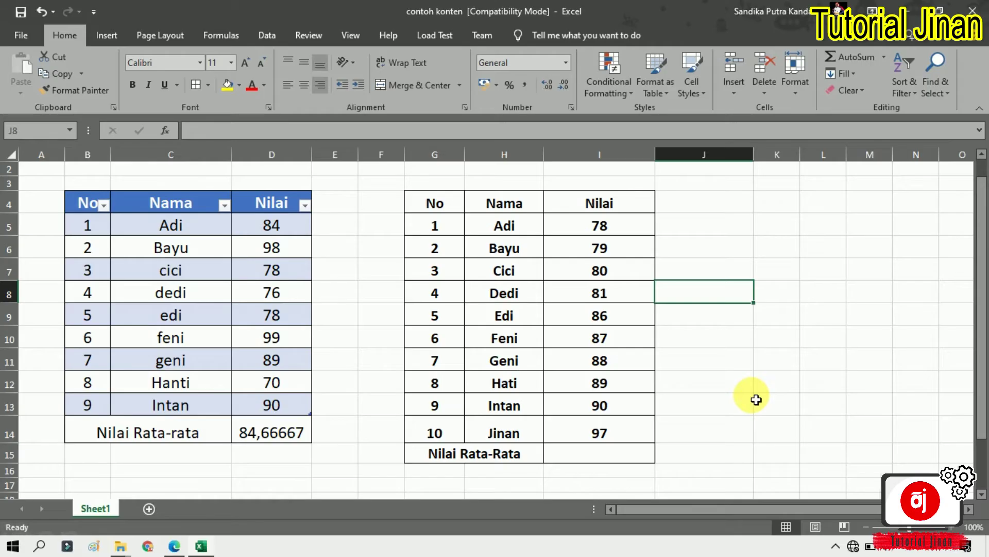
{"action": "left_click", "coordinate": [579, 456]}
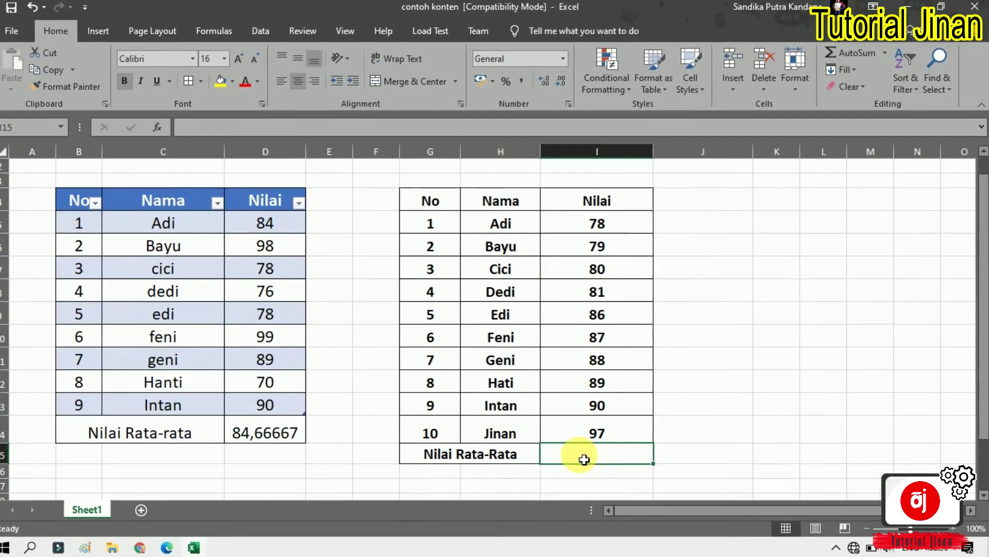
{"action": "type", "text": "=avera"}
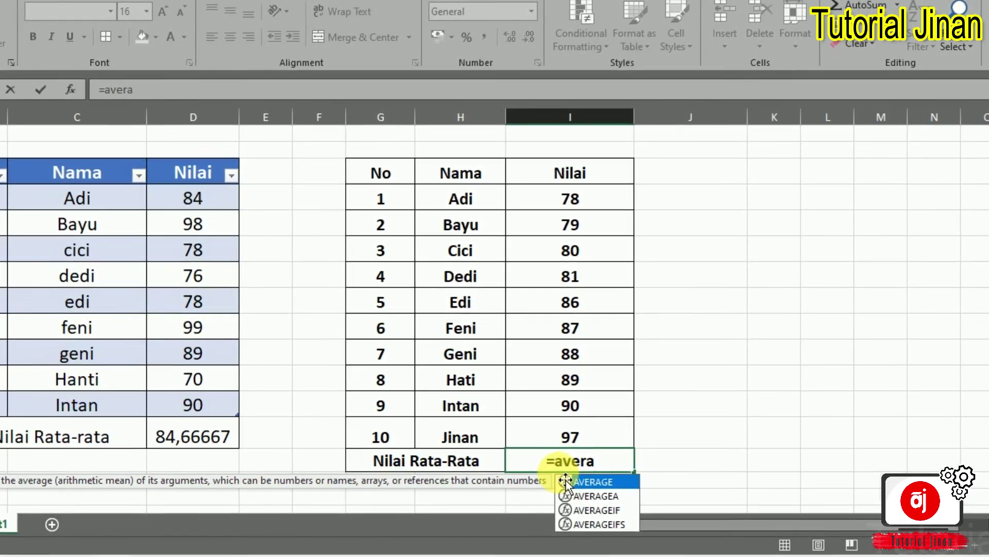
{"action": "type", "text": "ge"}
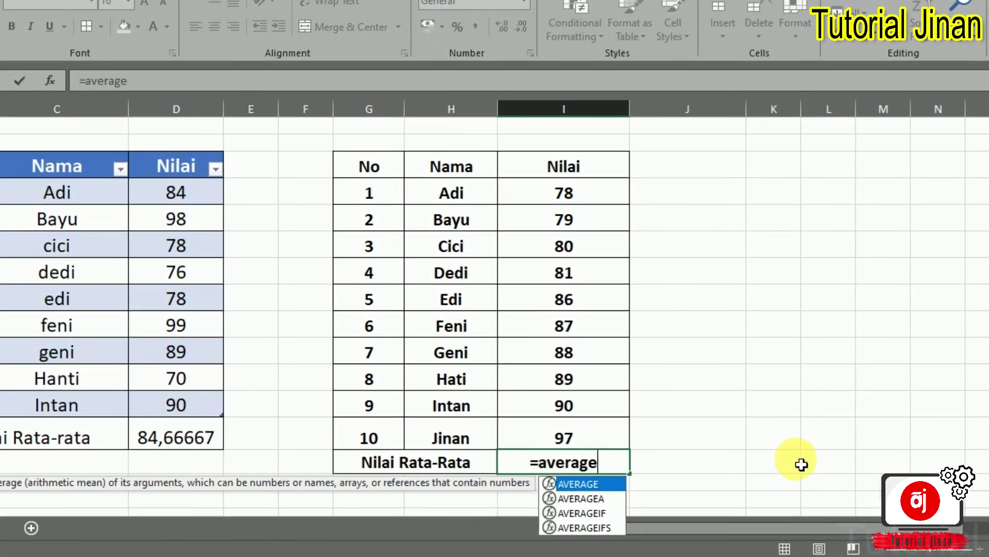
{"action": "type", "text": "("}
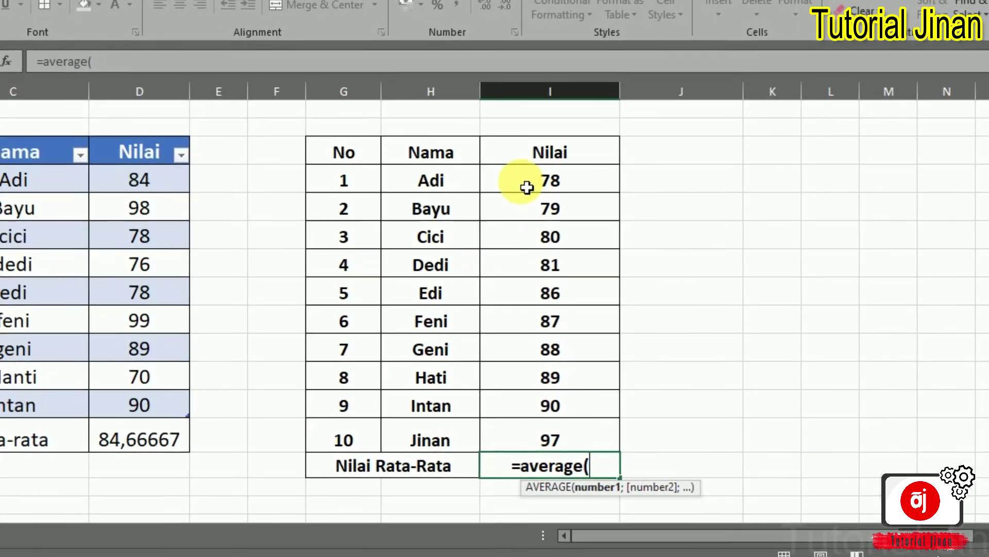
{"action": "mouse_move", "coordinate": [593, 178]}
{"action": "left_mouse_down"}
{"action": "mouse_move", "coordinate": [587, 406]}
{"action": "mouse_move", "coordinate": [573, 432]}
{"action": "left_mouse_up"}
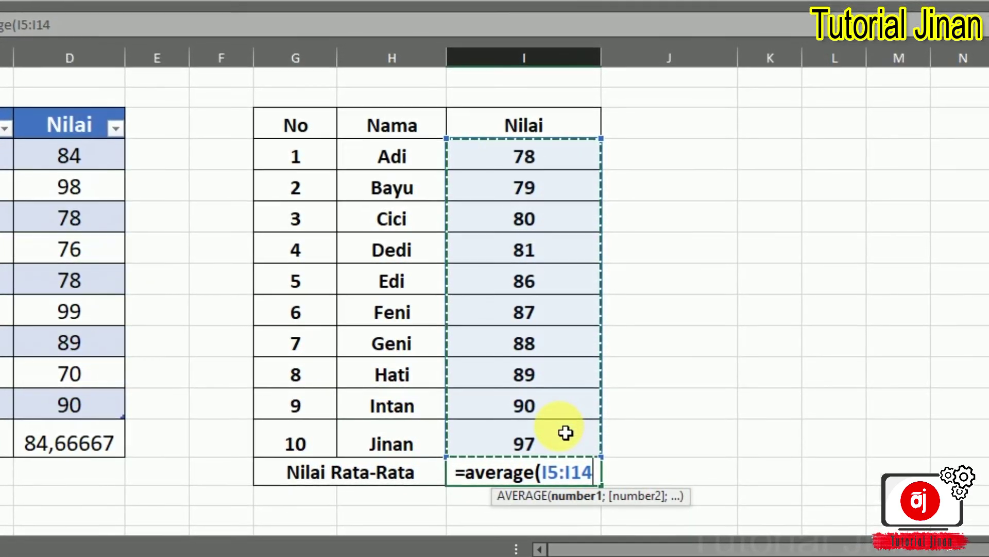
{"action": "type", "text": ")"}
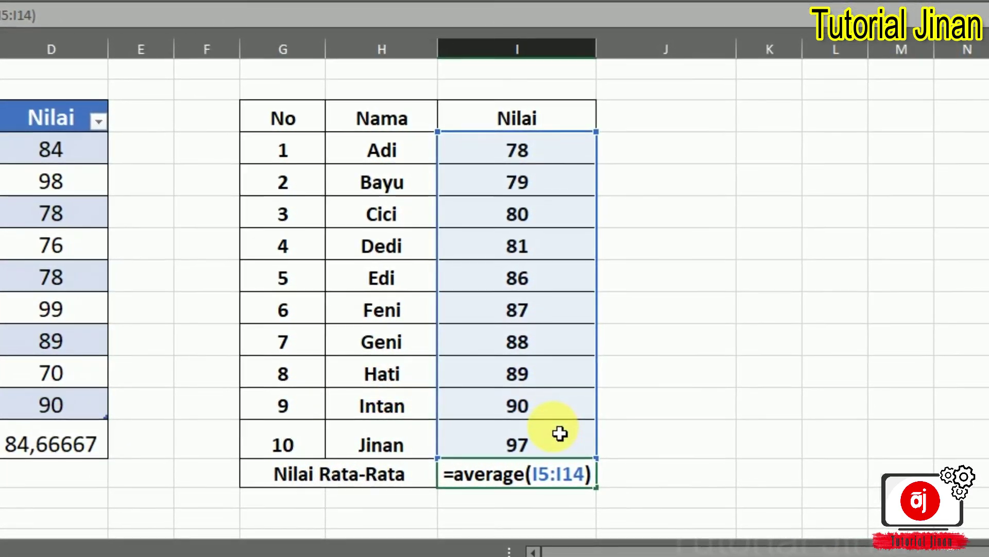
{"action": "key", "text": "Return"}
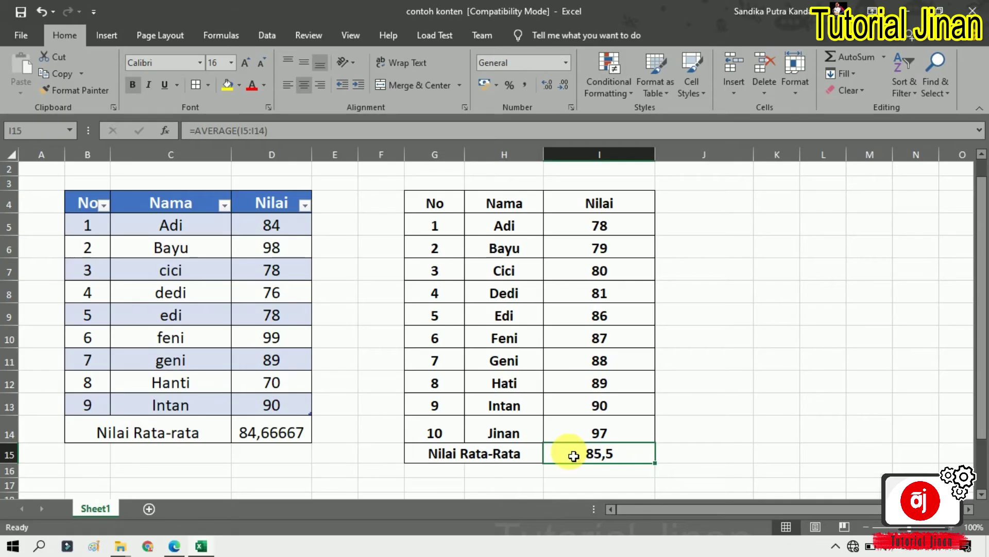
{"action": "left_click_drag", "start_coordinate": [585, 224], "coordinate": [598, 427]}
{"action": "left_click", "coordinate": [622, 460]}
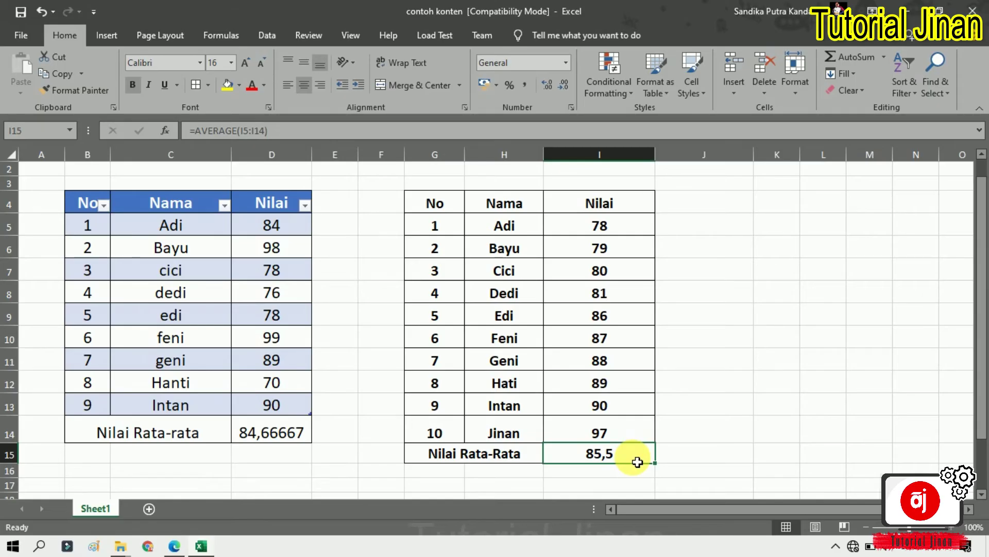
{"action": "left_click", "coordinate": [826, 372]}
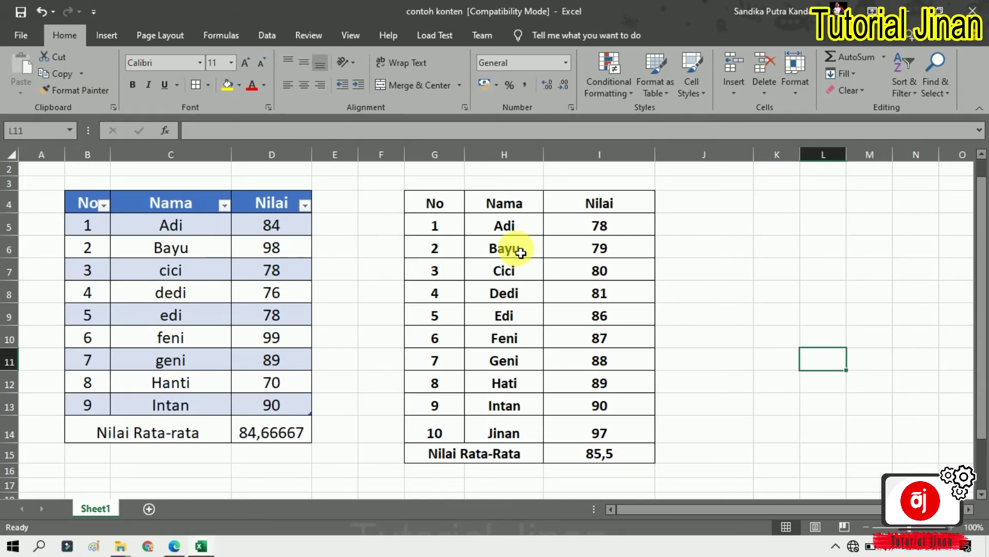
{"action": "left_click", "coordinate": [415, 205]}
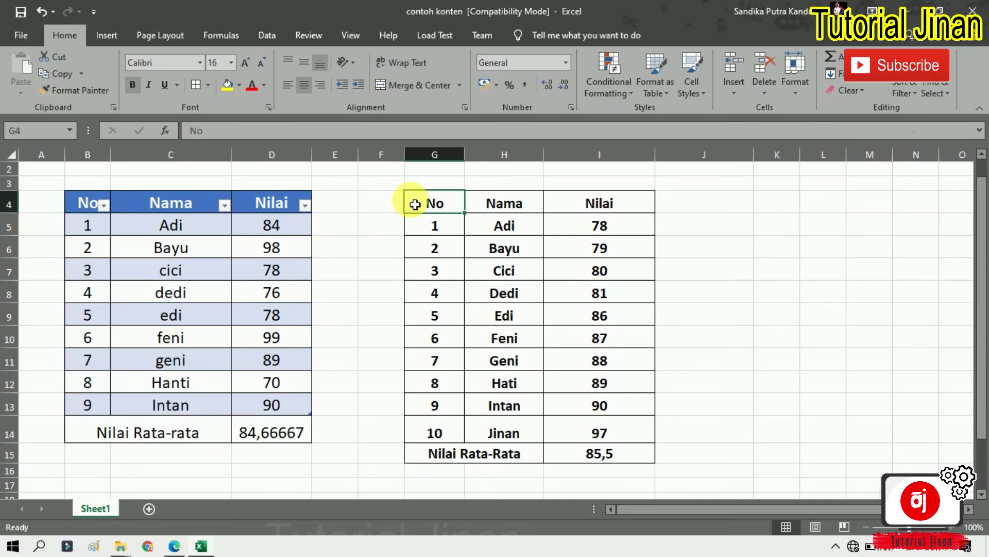
{"action": "left_click", "coordinate": [688, 229]}
{"action": "mouse_move", "coordinate": [438, 203]}
{"action": "left_mouse_down"}
{"action": "mouse_move", "coordinate": [616, 295]}
{"action": "mouse_move", "coordinate": [635, 386]}
{"action": "mouse_move", "coordinate": [628, 434]}
{"action": "left_mouse_up"}
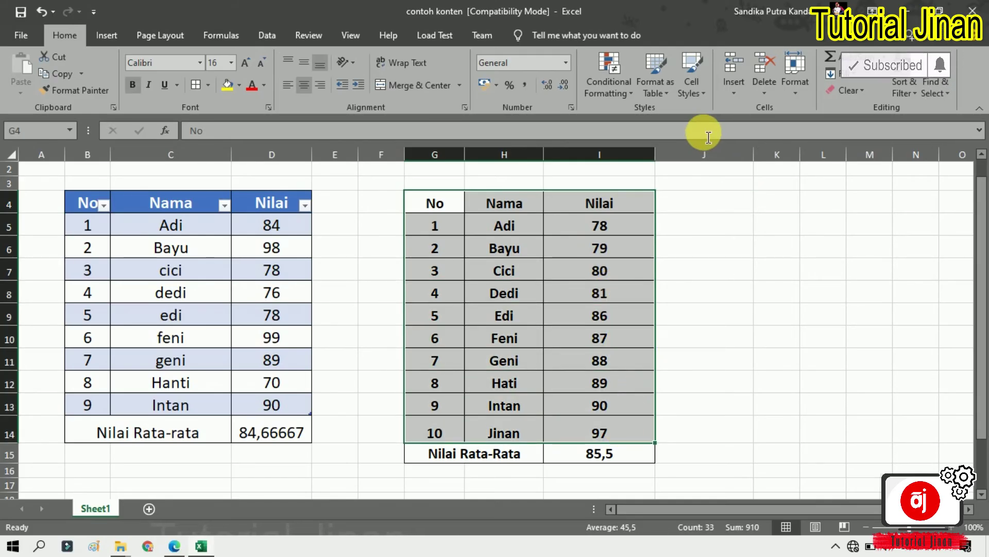
{"action": "left_click", "coordinate": [668, 94]}
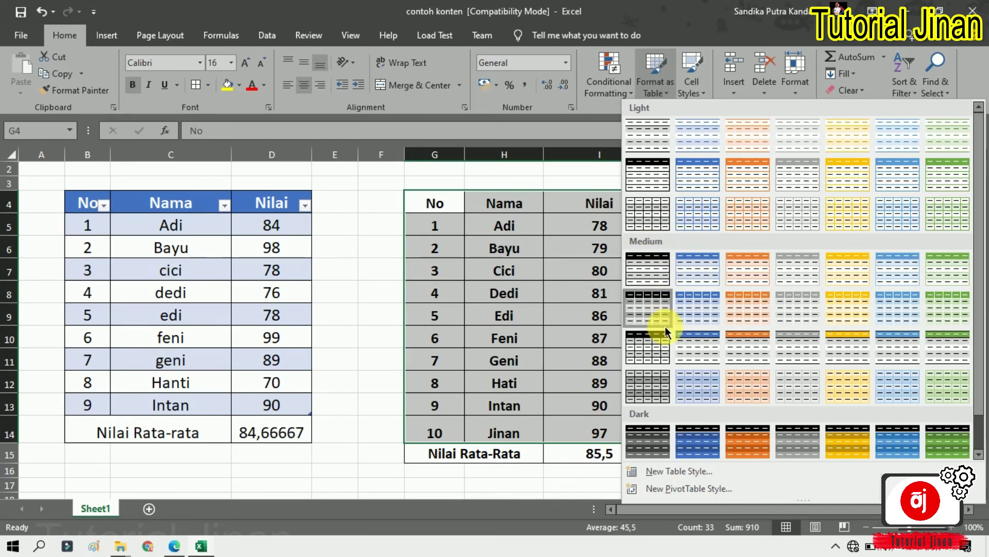
Step: Format G4:I14 as a table with a blue Medium style and headers
{"action": "left_click", "coordinate": [701, 266]}
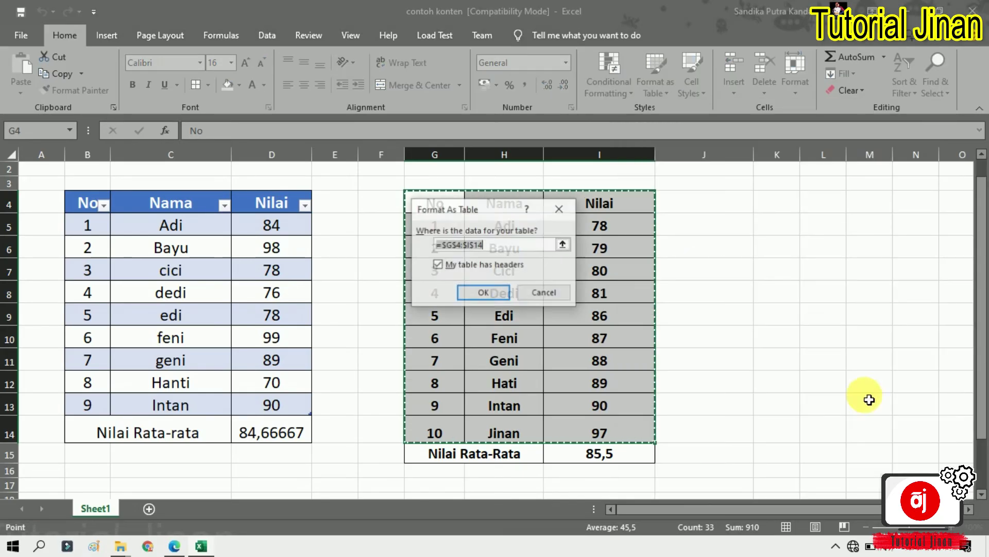
{"action": "left_click", "coordinate": [487, 294]}
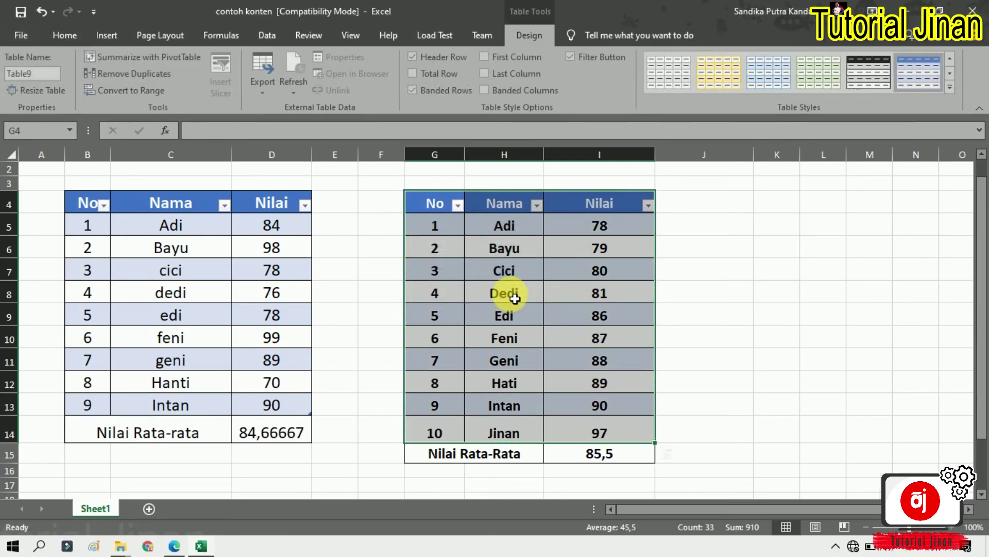
{"action": "left_click", "coordinate": [715, 328]}
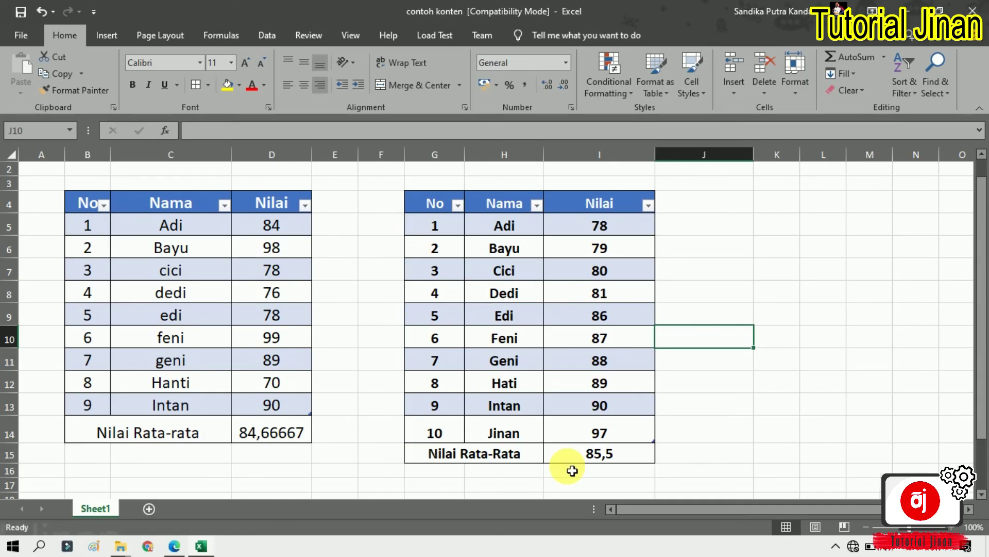
{"action": "left_click", "coordinate": [435, 194]}
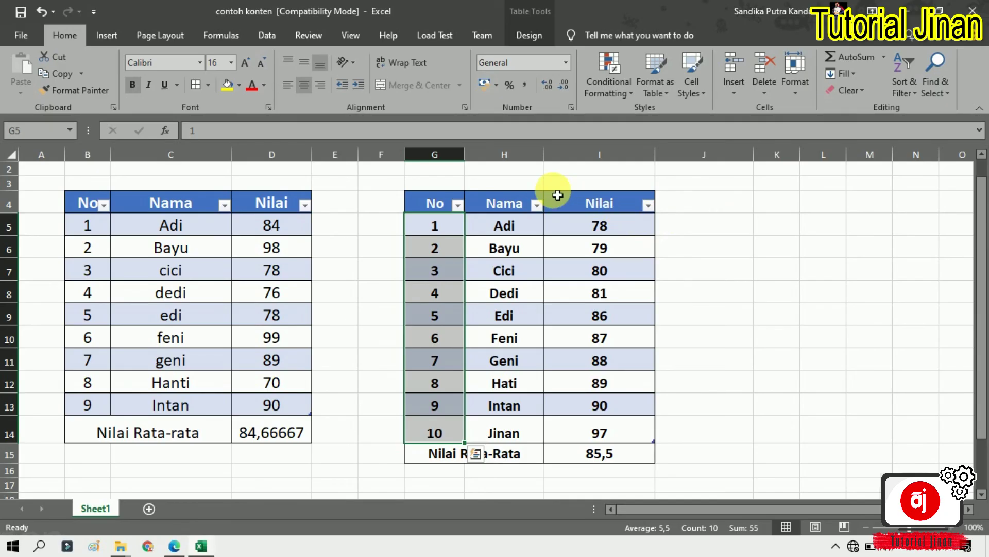
{"action": "left_click", "coordinate": [517, 203]}
{"action": "left_click", "coordinate": [606, 203]}
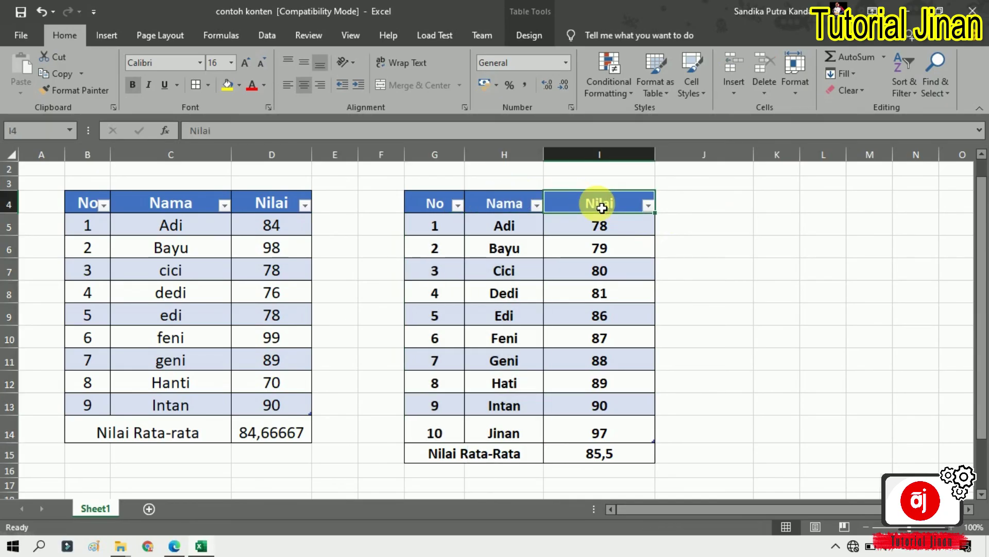
{"action": "left_click", "coordinate": [618, 176]}
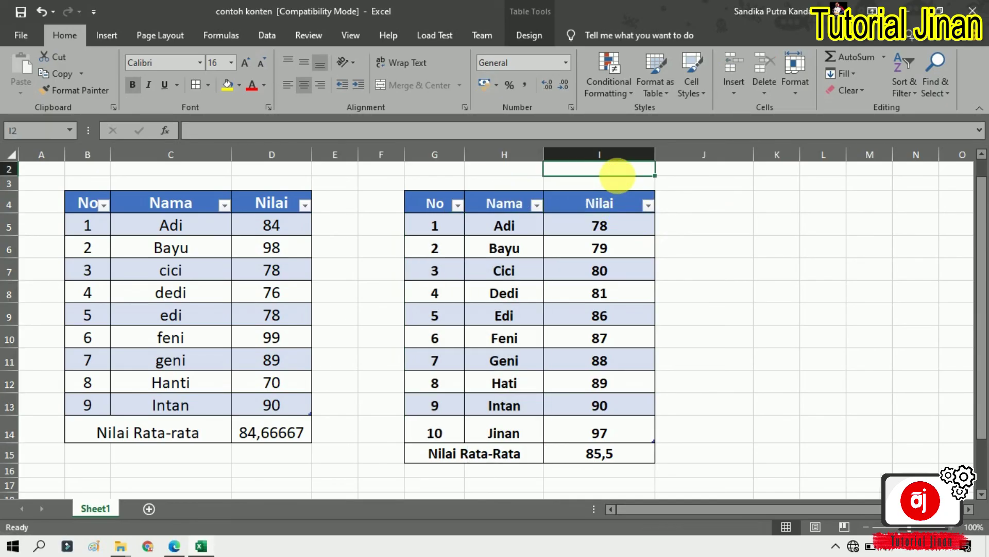
{"action": "left_click", "coordinate": [762, 268]}
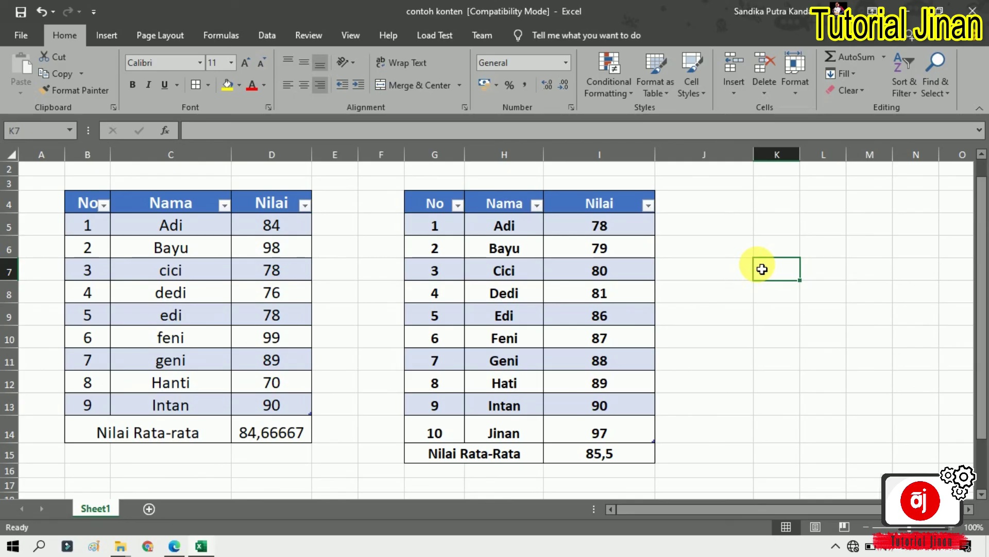